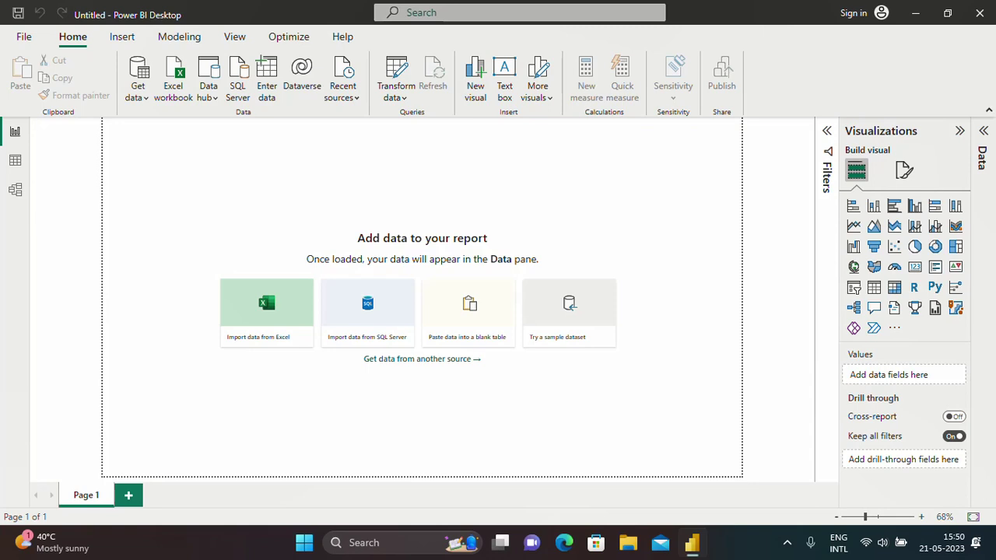
Step: Load the Orders table from the Sample - Superstore Excel workbook and expand its field list
{"action": "left_click", "coordinate": [144, 99]}
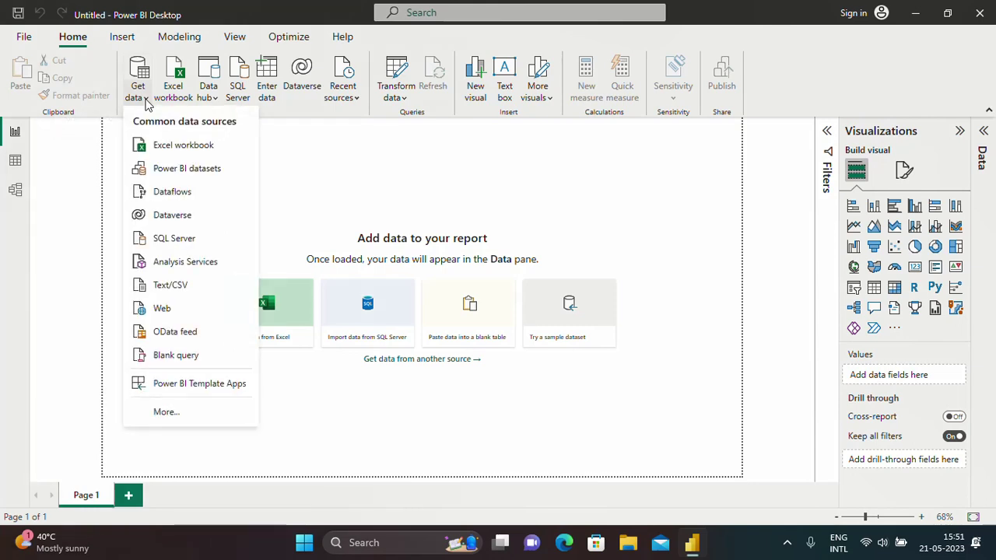
{"action": "left_click", "coordinate": [178, 147]}
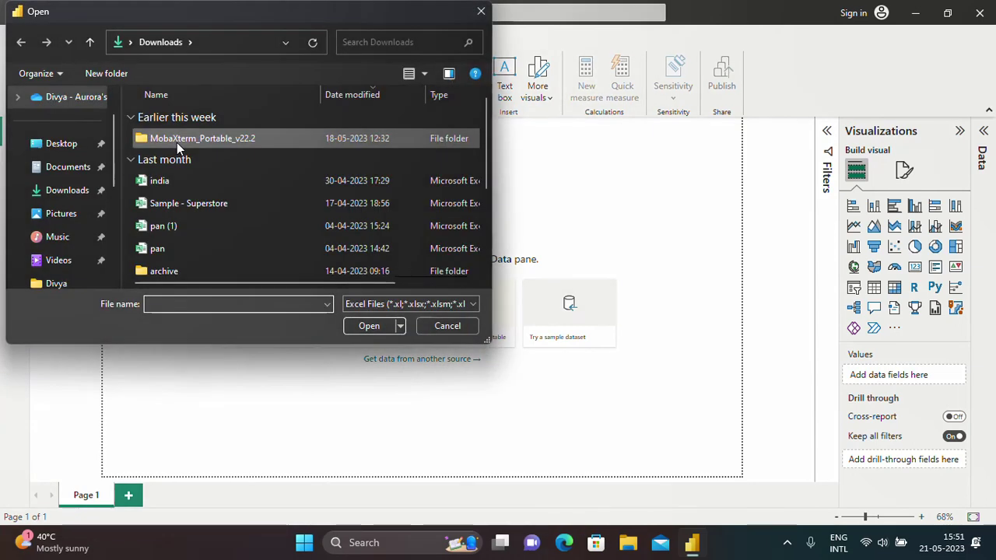
{"action": "left_click", "coordinate": [198, 202]}
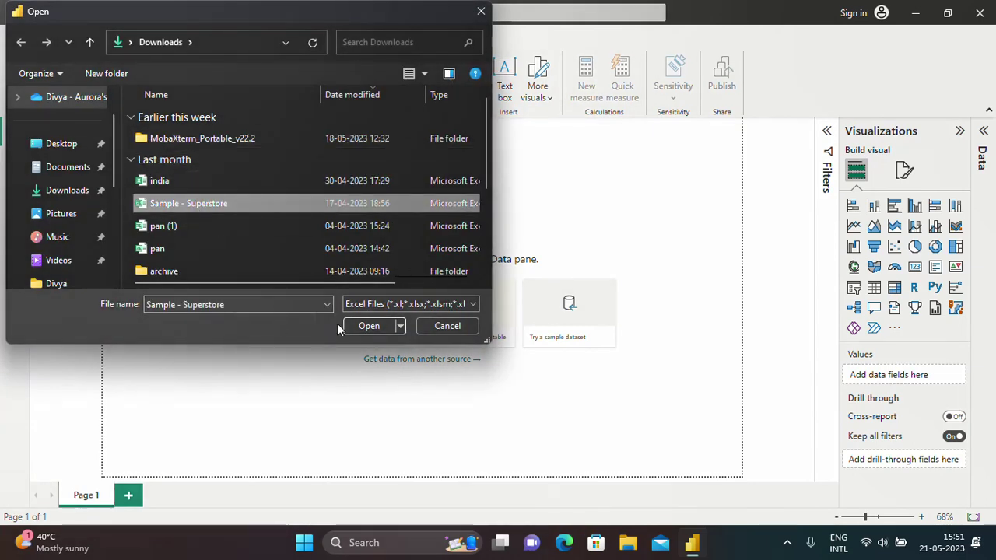
{"action": "left_click", "coordinate": [359, 327]}
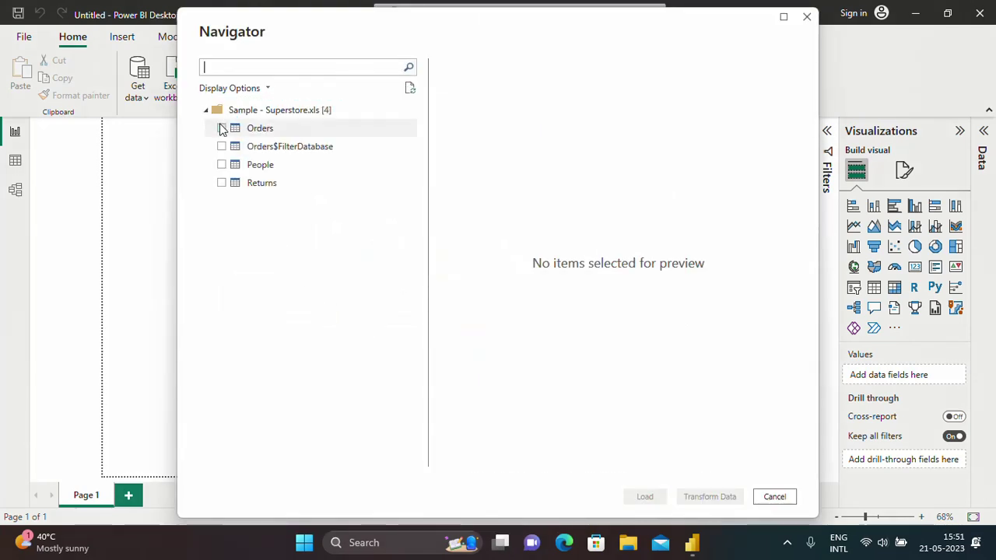
{"action": "left_click", "coordinate": [222, 128]}
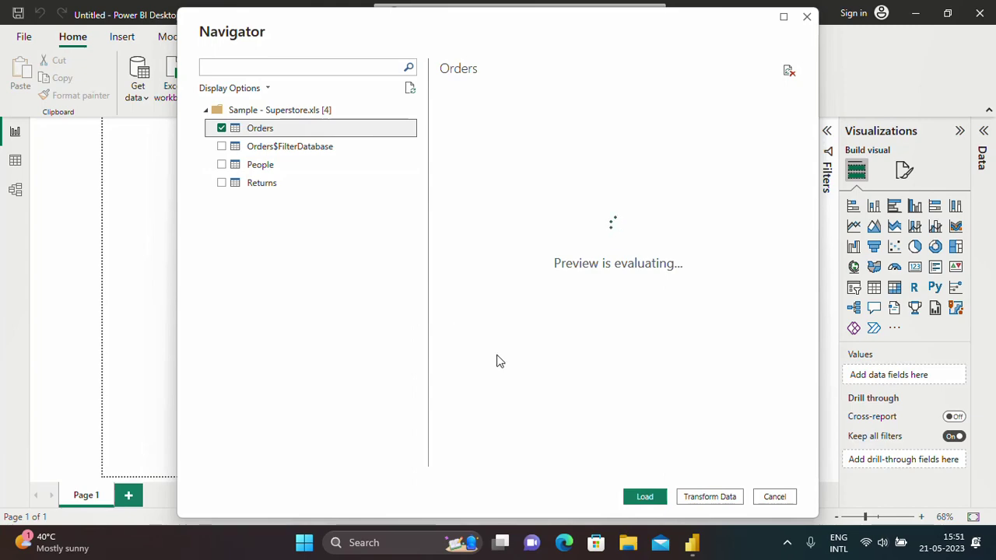
{"action": "left_click", "coordinate": [645, 498]}
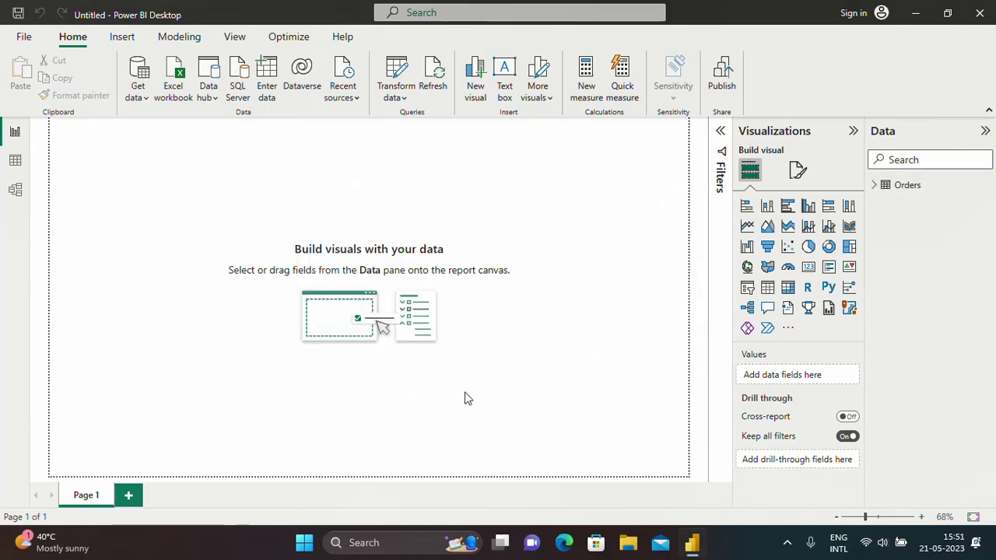
{"action": "left_click", "coordinate": [873, 191]}
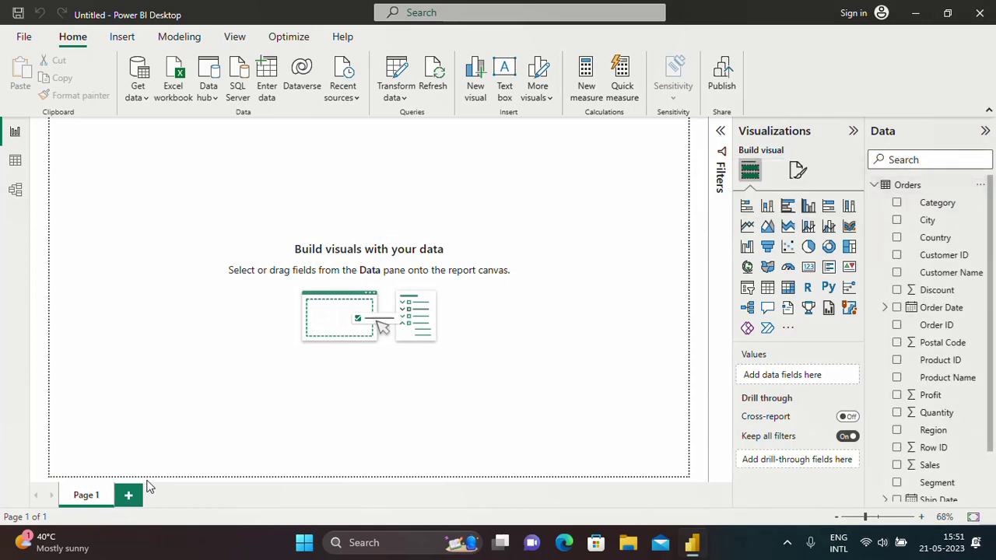
Step: Add two report pages and rename the first page as p1
{"action": "left_click", "coordinate": [129, 499]}
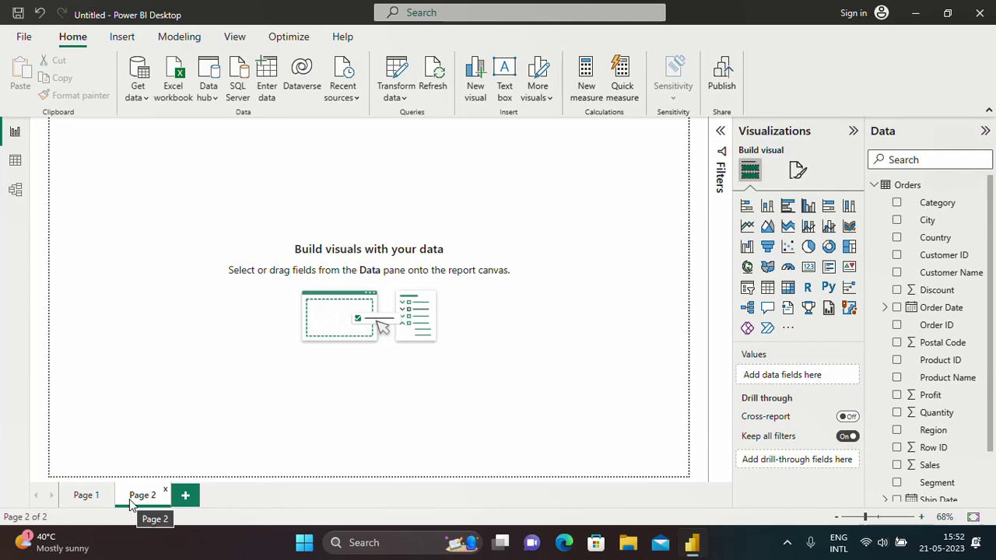
{"action": "left_click", "coordinate": [191, 499]}
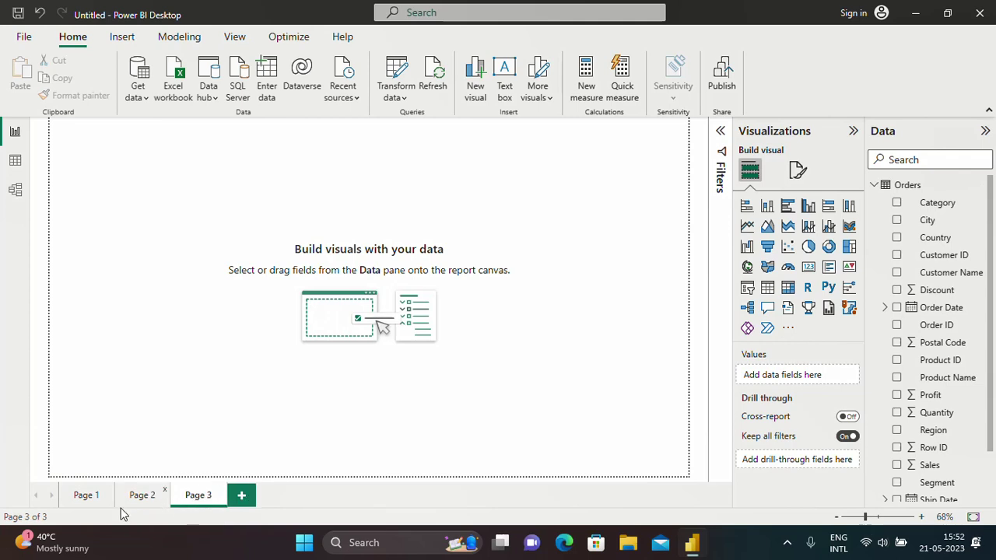
{"action": "left_click", "coordinate": [87, 498]}
{"action": "double_click", "coordinate": [87, 498]}
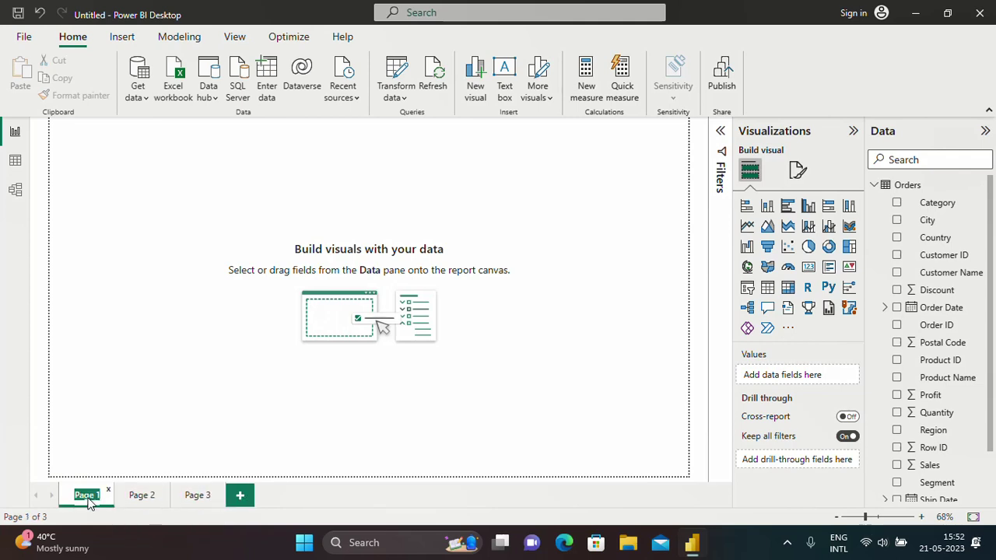
{"action": "key", "text": "BackSpace"}
{"action": "type", "text": "p1"}
{"action": "key", "text": "Return"}
Step: Rename the second report page as p2
{"action": "double_click", "coordinate": [152, 498]}
{"action": "key", "text": "BackSpace"}
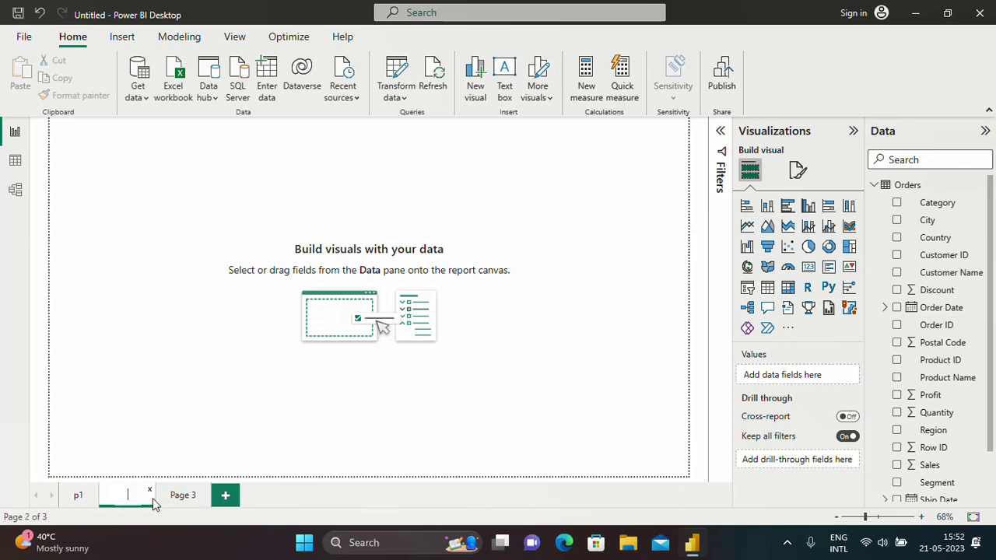
{"action": "type", "text": "p2"}
{"action": "key", "text": "Return"}
{"action": "left_click", "coordinate": [197, 501]}
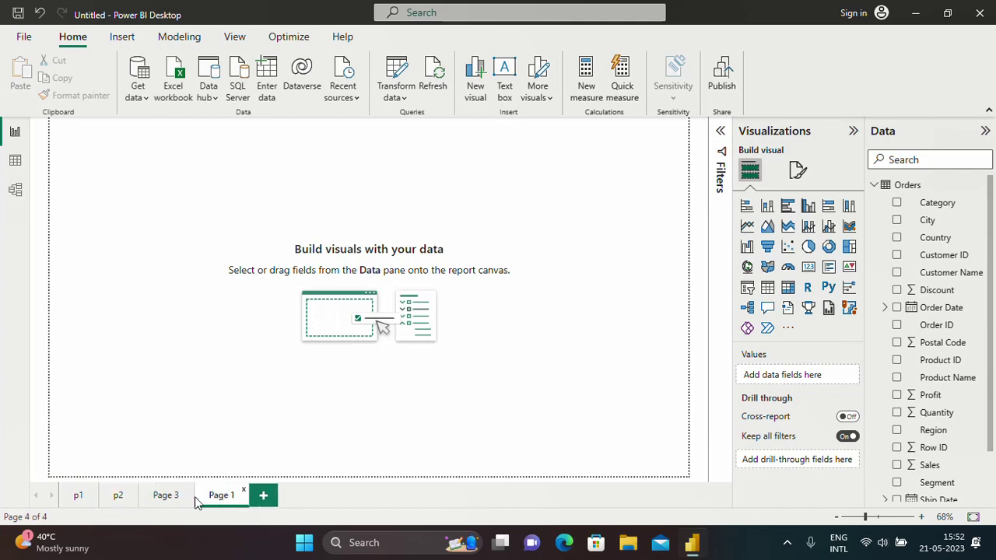
{"action": "left_click", "coordinate": [243, 492]}
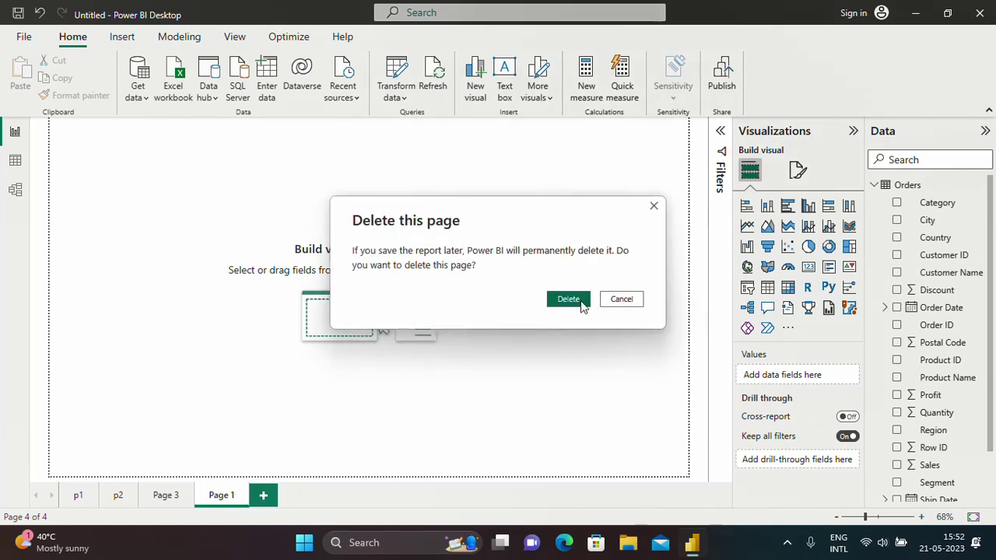
{"action": "left_click", "coordinate": [569, 299]}
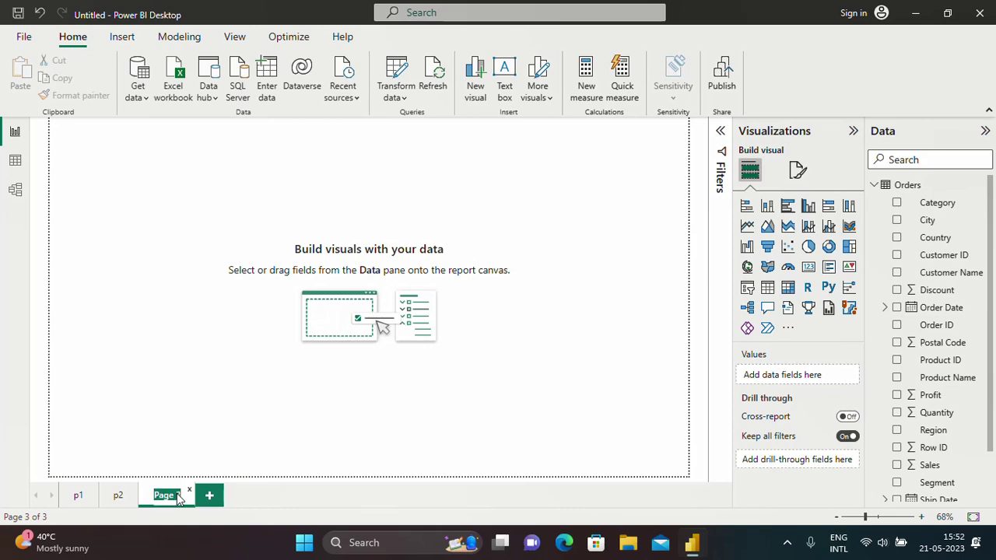
Step: Rename the third report page as p3 and switch to page p1
{"action": "type", "text": "p3"}
{"action": "key", "text": "Return"}
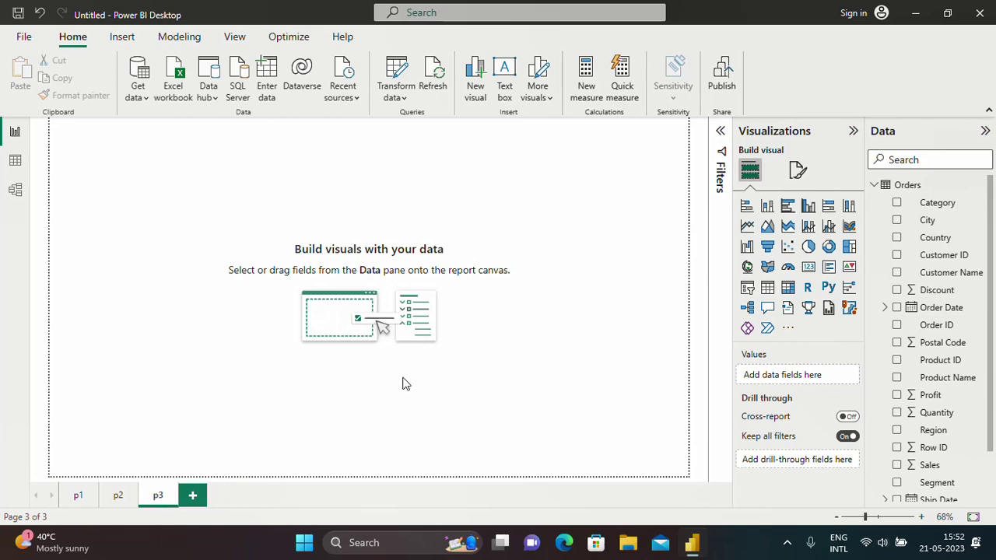
{"action": "left_click", "coordinate": [78, 496]}
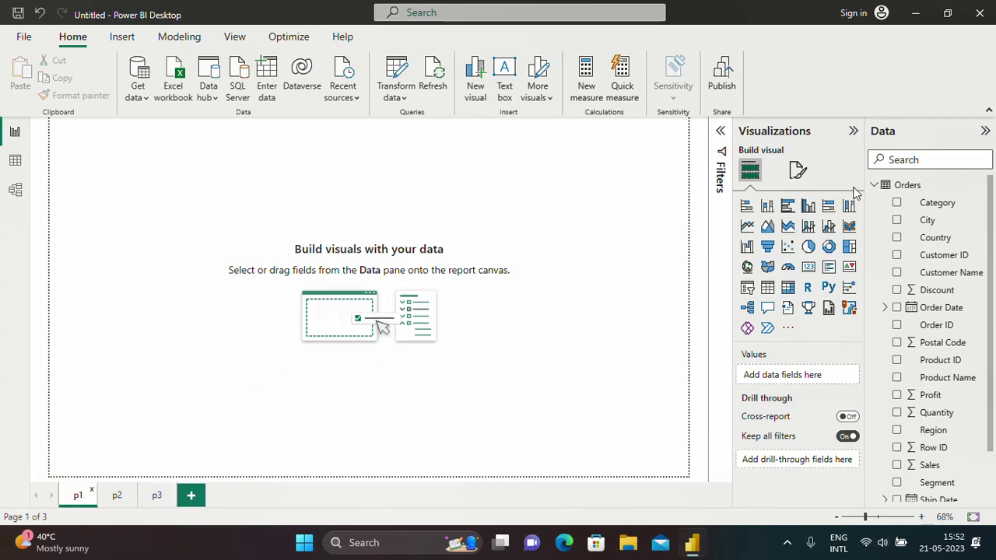
Step: Place a stacked bar chart on page p1 with Category on the Y-axis and Sales on the X-axis
{"action": "left_click", "coordinate": [746, 206]}
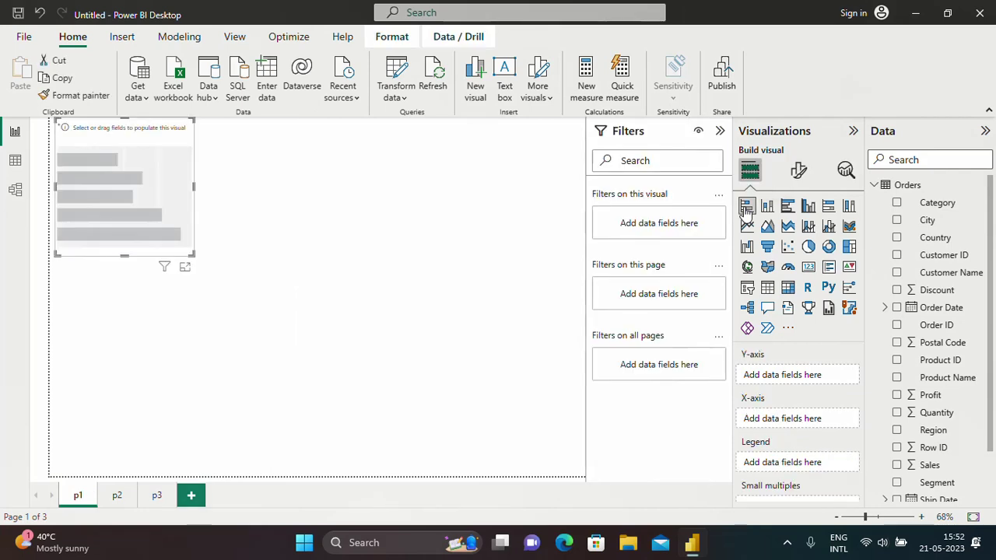
{"action": "left_click_drag", "start_coordinate": [122, 205], "coordinate": [159, 279]}
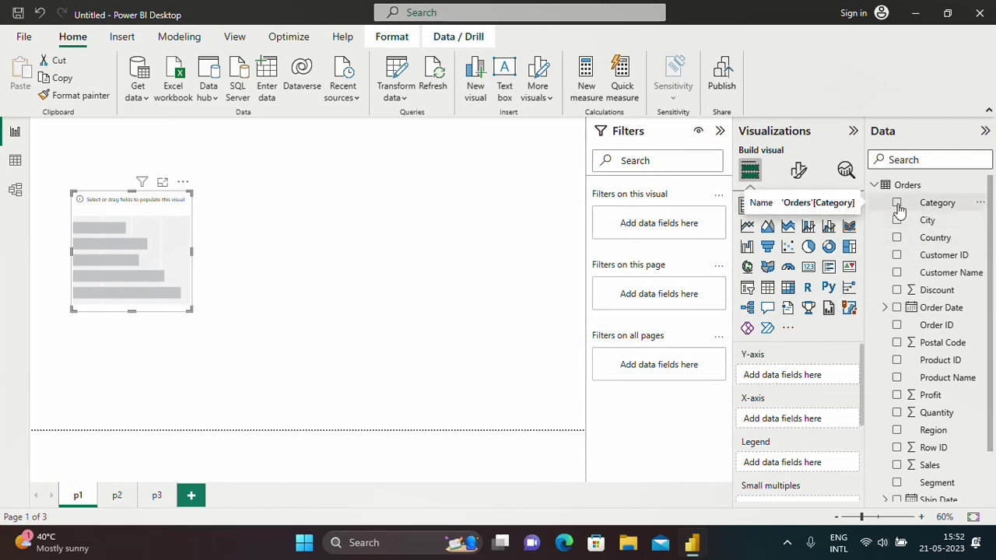
{"action": "left_click_drag", "start_coordinate": [899, 210], "coordinate": [789, 376]}
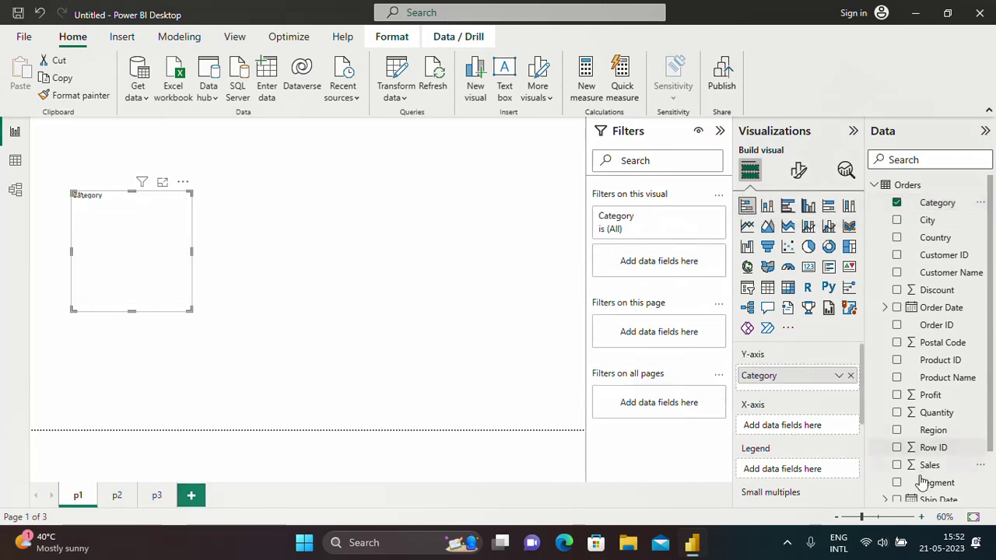
{"action": "left_click_drag", "start_coordinate": [897, 472], "coordinate": [767, 428]}
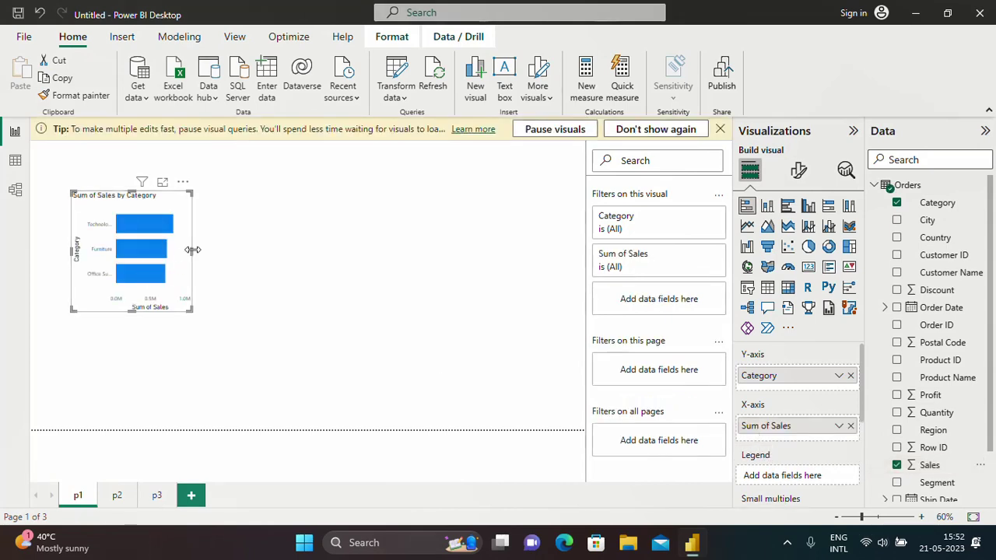
Step: Enlarge the sales by category bar chart in both width and height
{"action": "left_click_drag", "start_coordinate": [193, 250], "coordinate": [273, 251]}
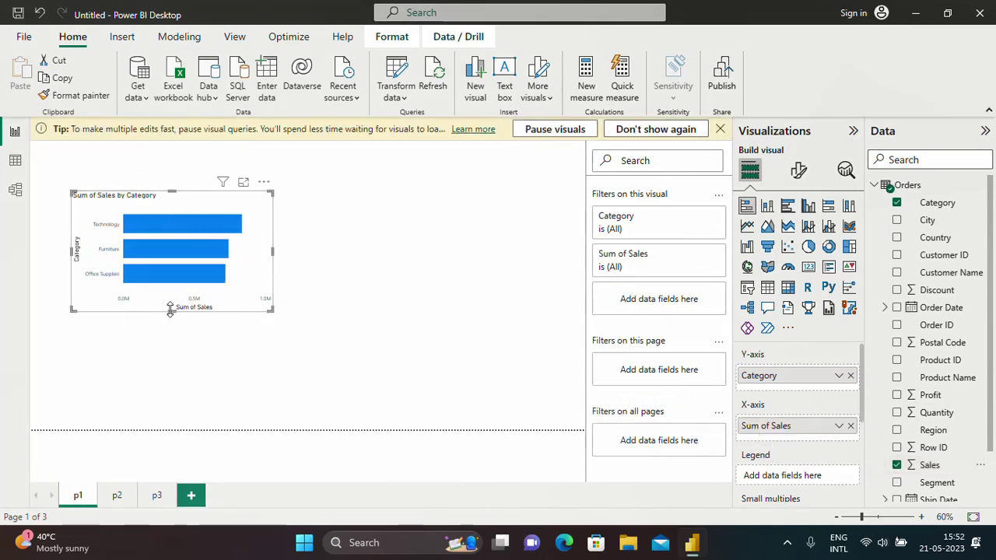
{"action": "left_click_drag", "start_coordinate": [170, 310], "coordinate": [172, 383]}
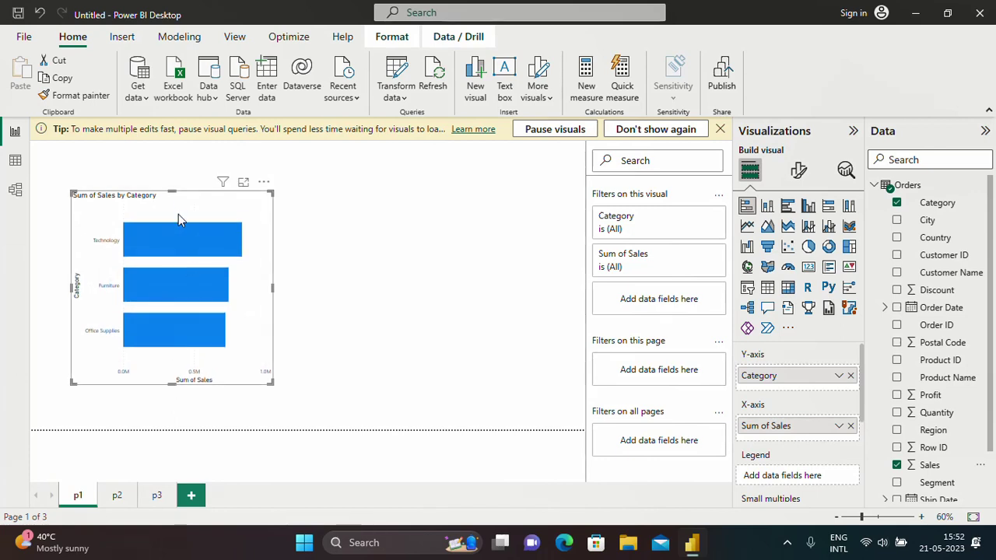
{"action": "left_click_drag", "start_coordinate": [173, 193], "coordinate": [173, 172]}
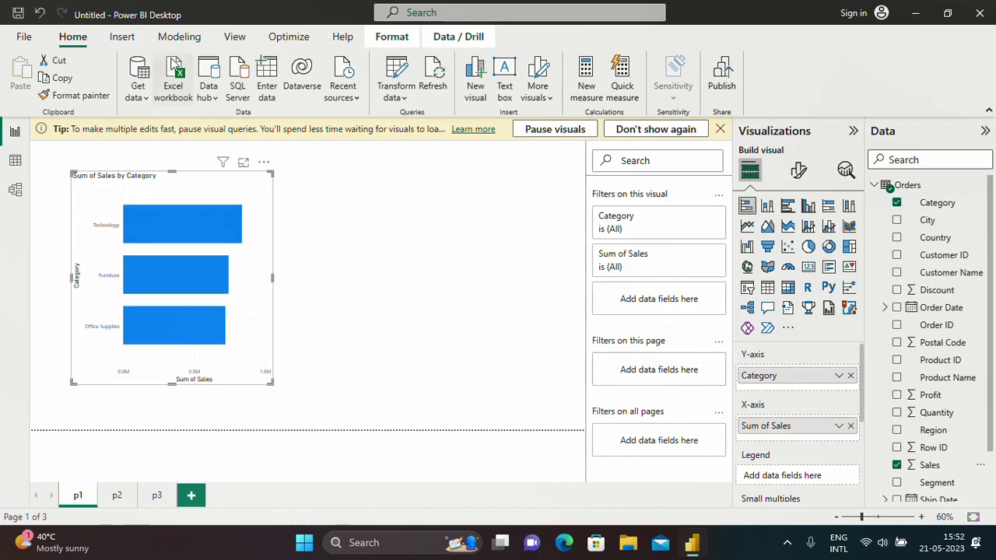
Step: Customize the current theme by setting the general text font size to 15 pt, and apply it to the report
{"action": "left_click", "coordinate": [235, 39]}
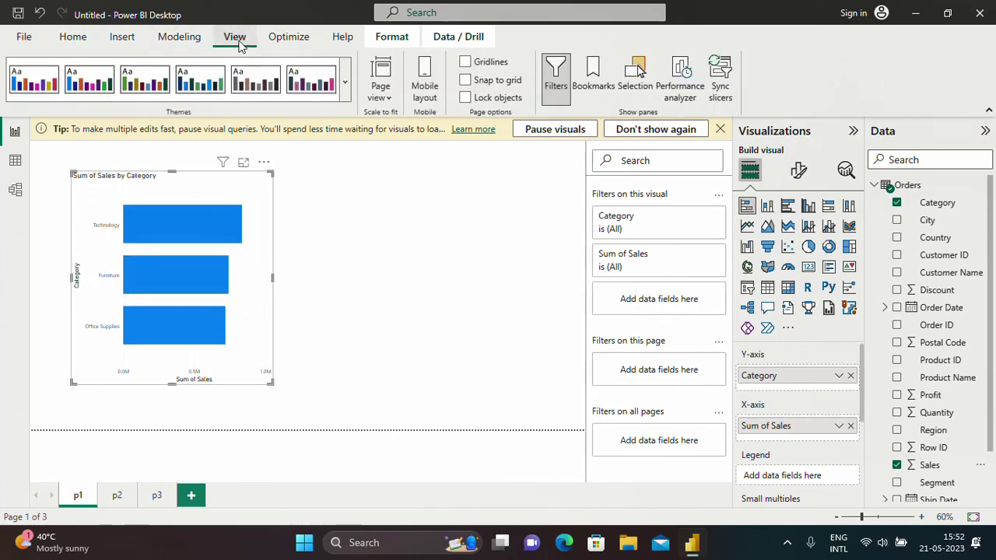
{"action": "left_click", "coordinate": [343, 93]}
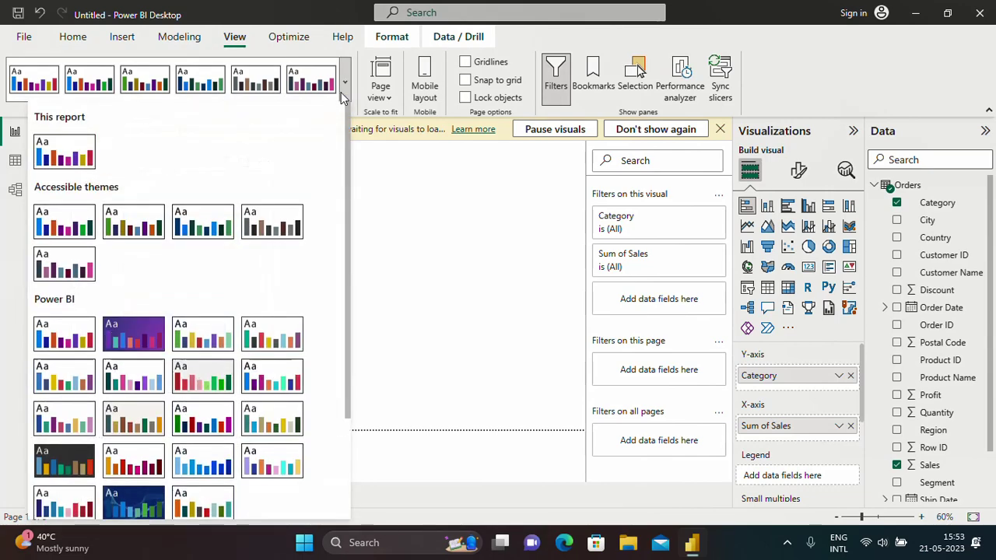
{"action": "scroll", "coordinate": [330, 394], "scroll_direction": "down", "scroll_amount": 2}
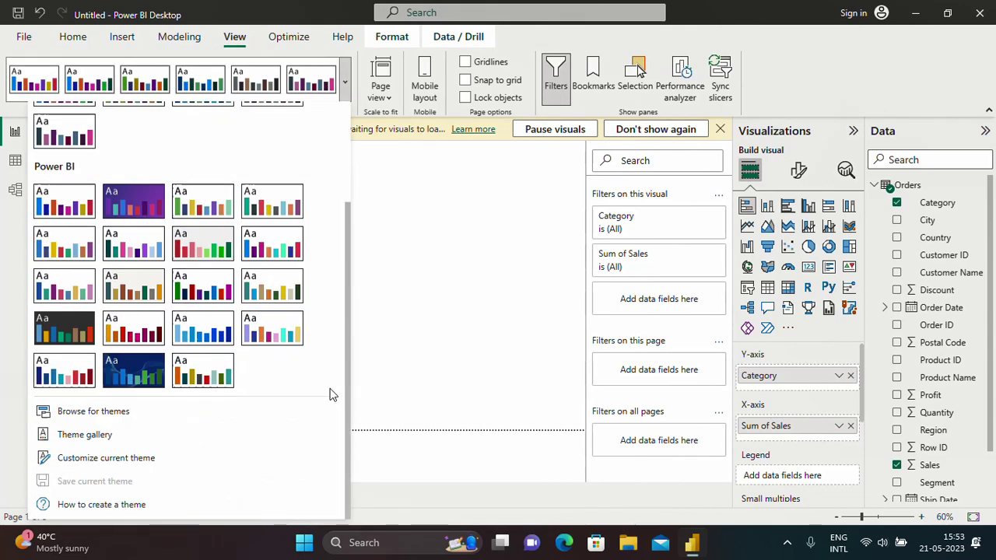
{"action": "left_click", "coordinate": [122, 459]}
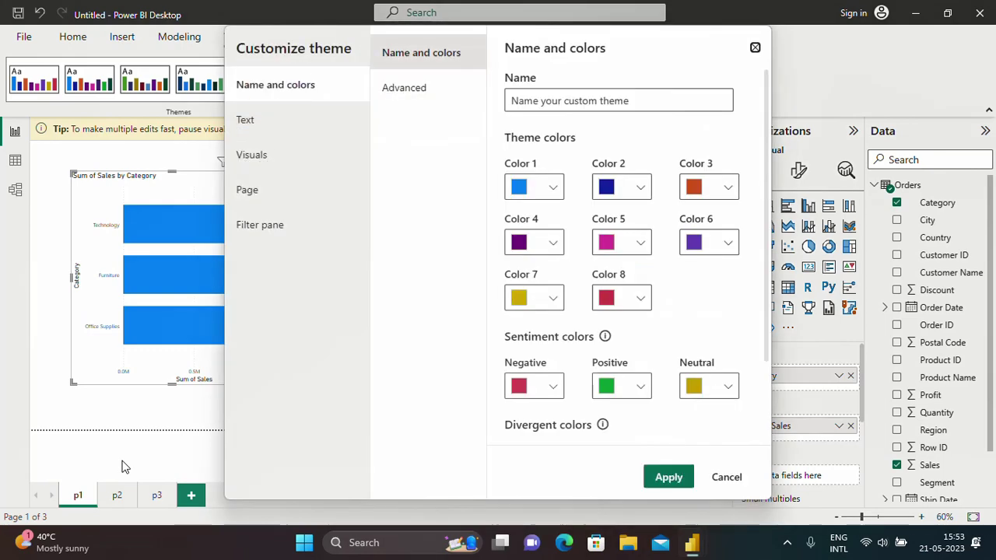
{"action": "left_click", "coordinate": [263, 135]}
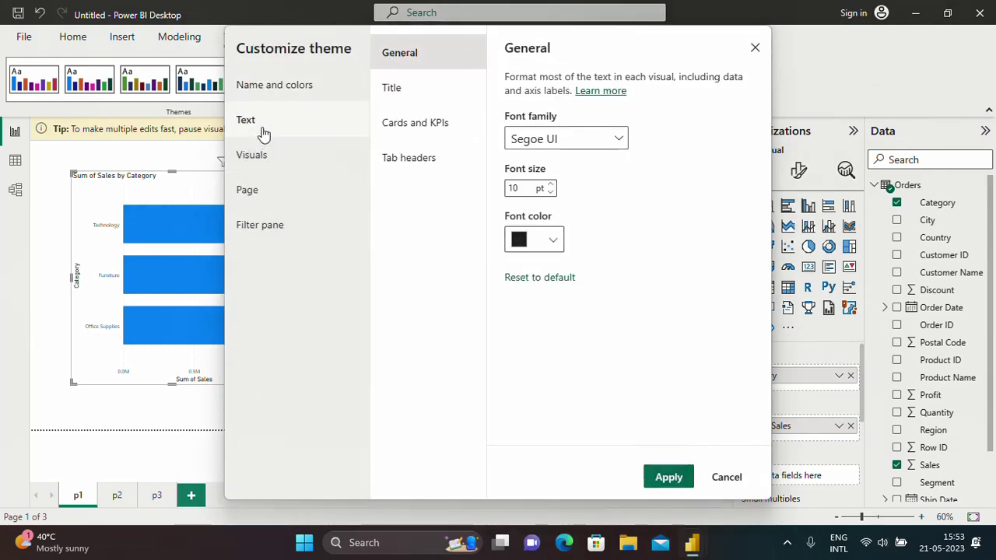
{"action": "left_click", "coordinate": [550, 185]}
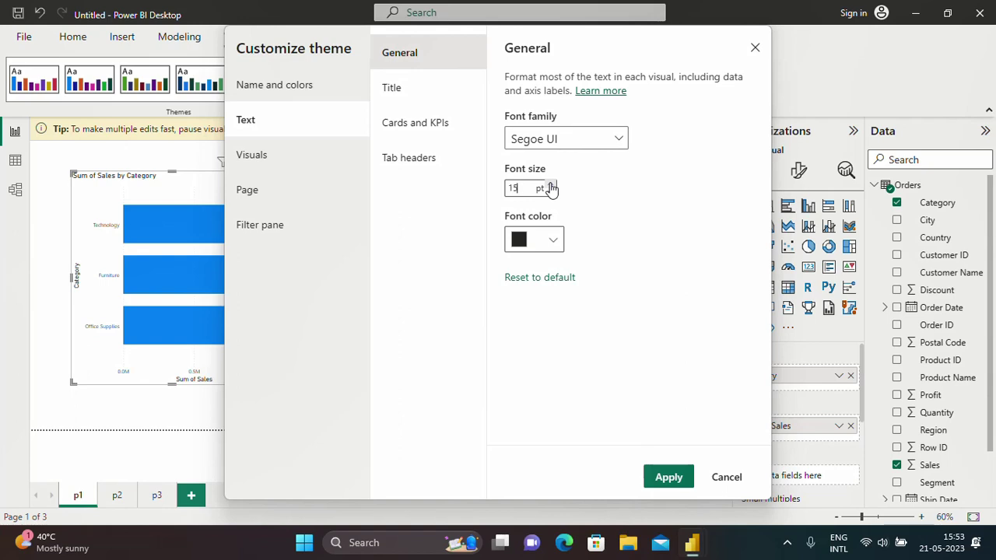
{"action": "left_click", "coordinate": [670, 480]}
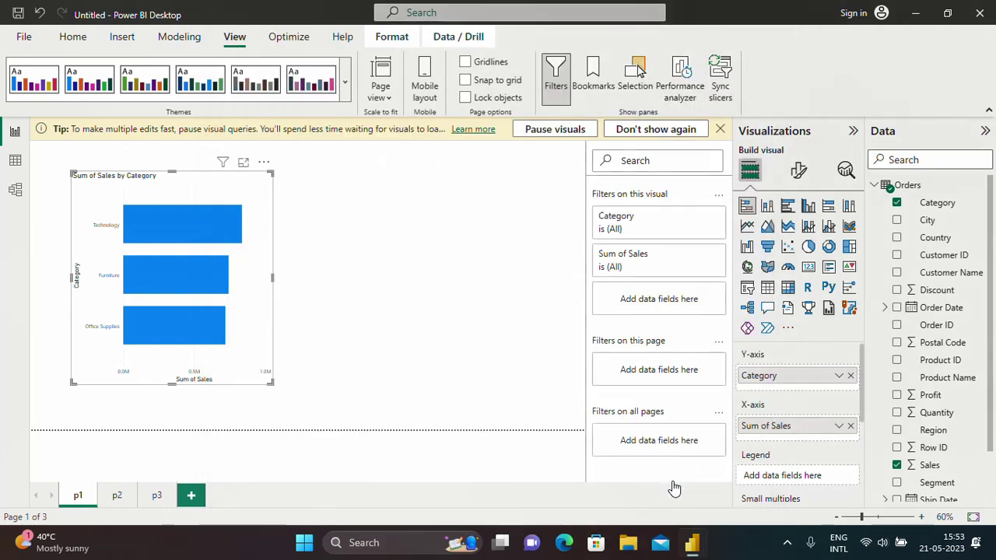
{"action": "left_click", "coordinate": [75, 37]}
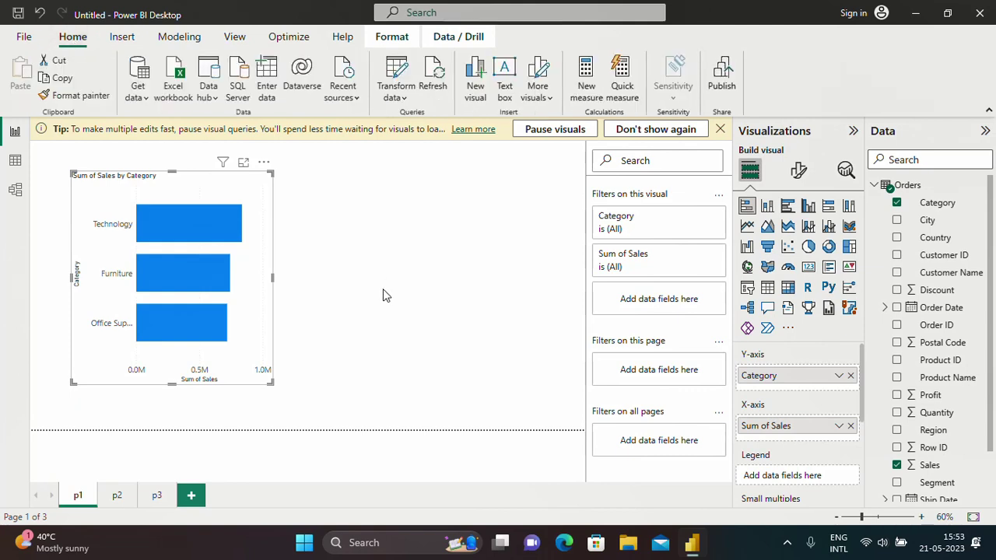
Step: Widen the bar chart until the category names fit in full, and turn on its data labels
{"action": "left_click", "coordinate": [721, 130]}
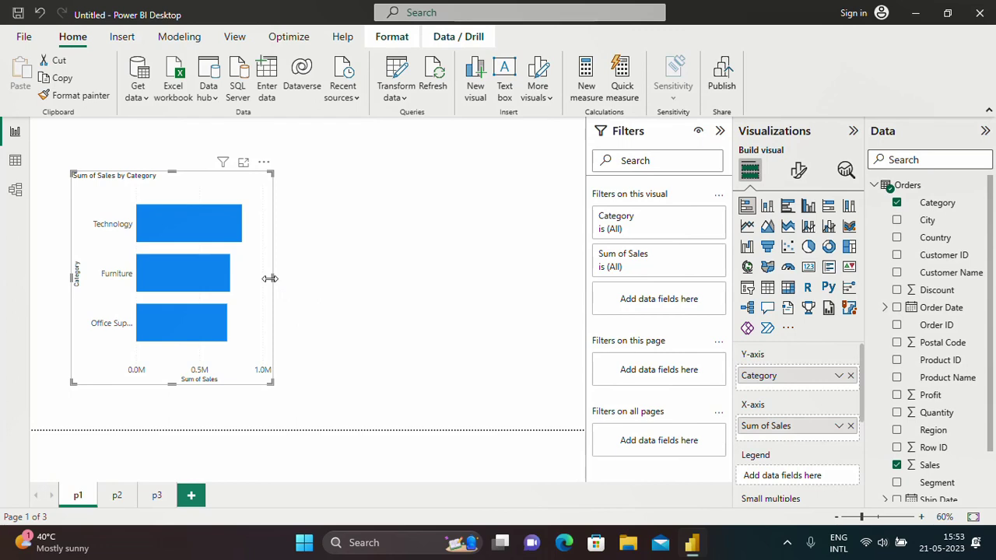
{"action": "mouse_move", "coordinate": [272, 277]}
{"action": "left_mouse_down"}
{"action": "mouse_move", "coordinate": [333, 282]}
{"action": "mouse_move", "coordinate": [264, 265]}
{"action": "mouse_move", "coordinate": [282, 262]}
{"action": "left_mouse_up"}
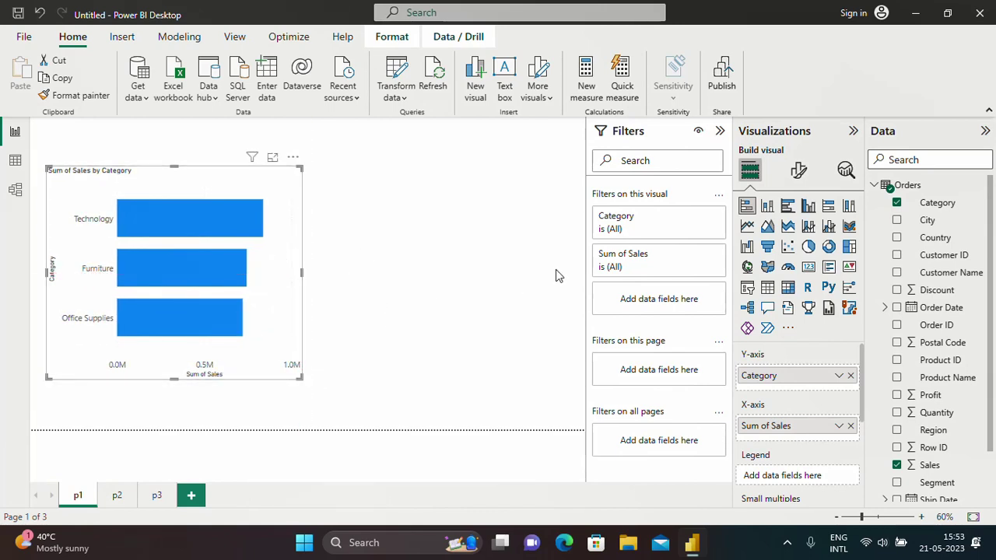
{"action": "left_click", "coordinate": [798, 173]}
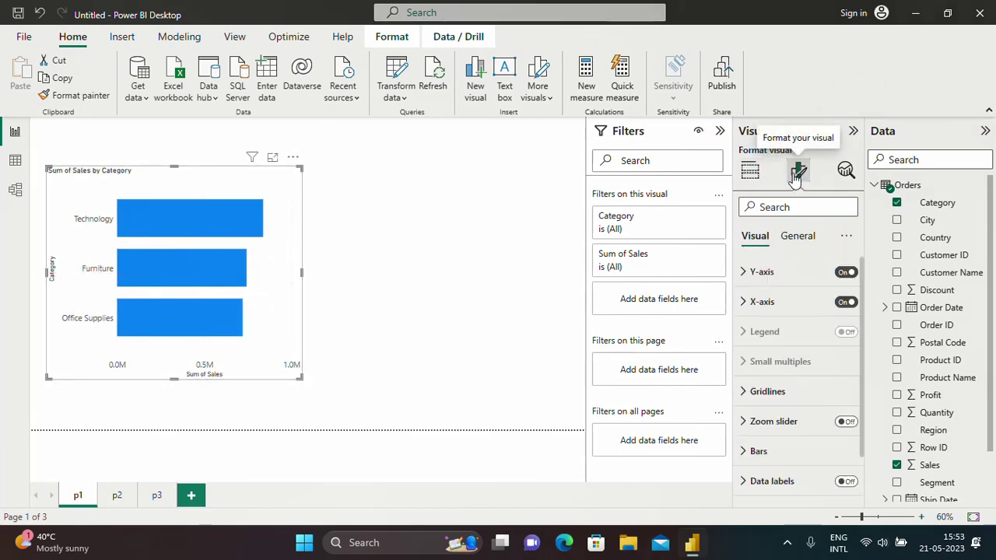
{"action": "left_click", "coordinate": [846, 483]}
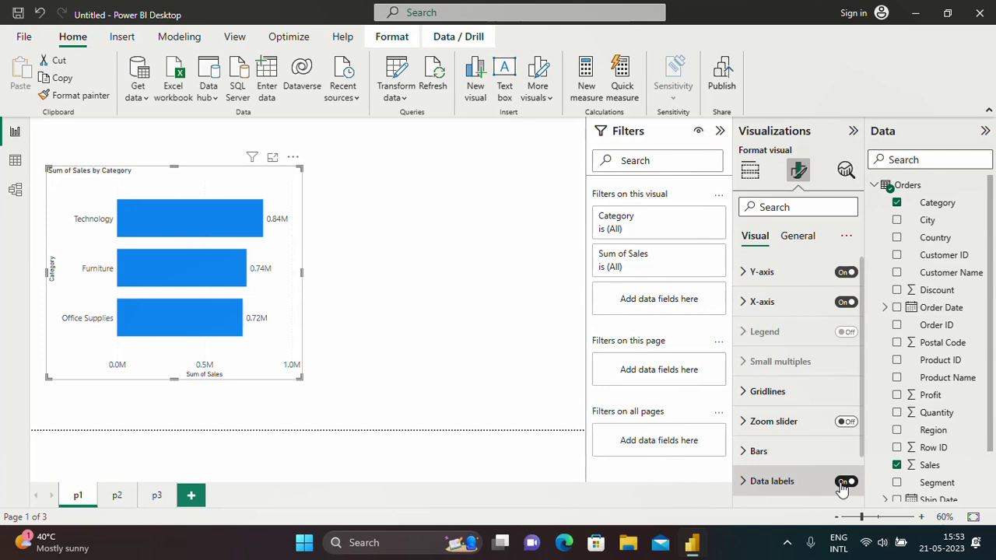
Step: Add a pie chart beside the bar chart on page p1, with Region as the legend and Sales as the values
{"action": "left_click", "coordinate": [458, 334]}
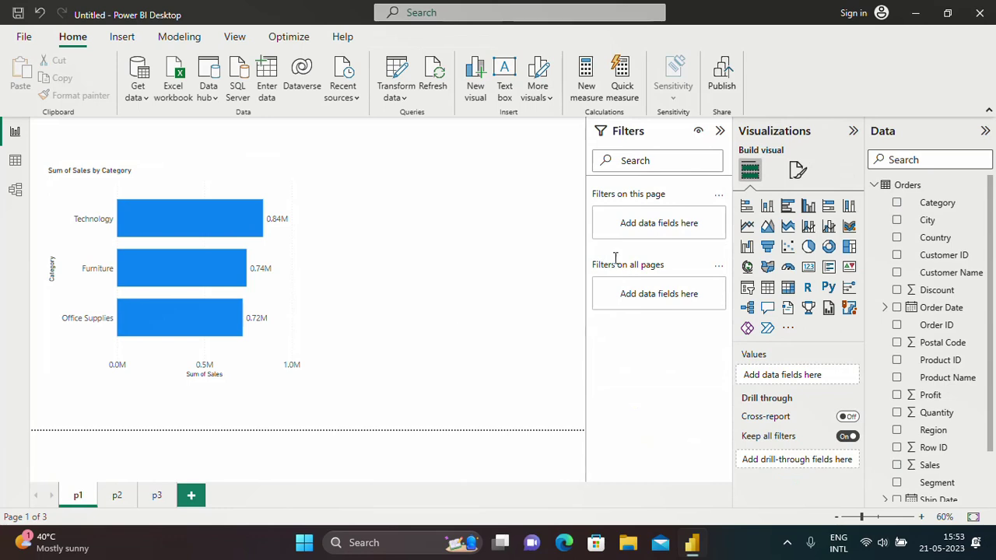
{"action": "left_click", "coordinate": [810, 247]}
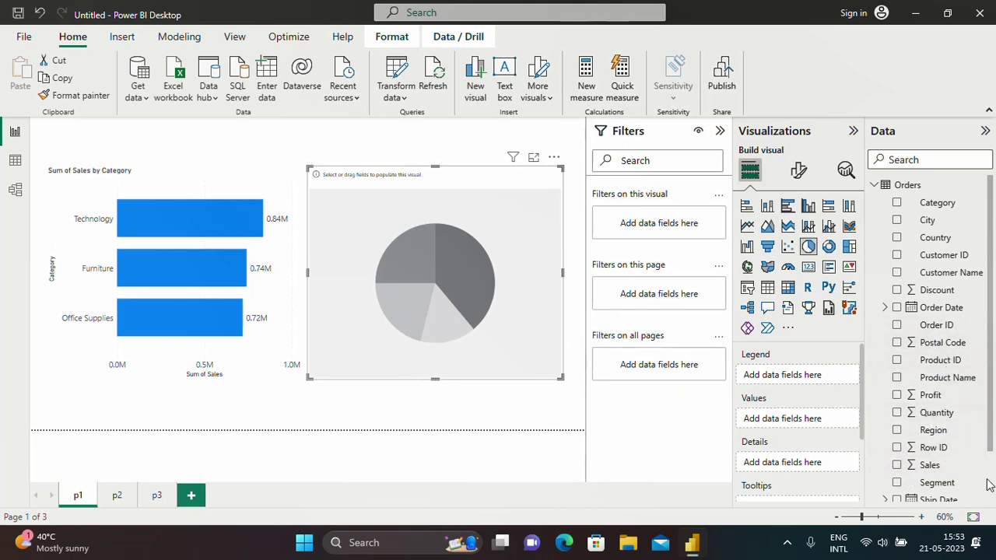
{"action": "scroll", "coordinate": [989, 484], "scroll_direction": "down", "scroll_amount": 2}
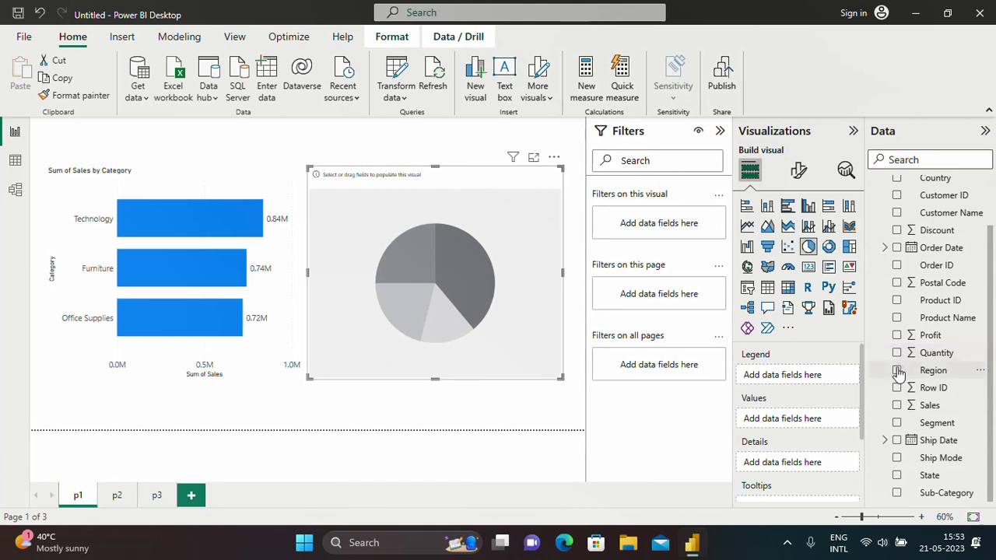
{"action": "left_click_drag", "start_coordinate": [899, 373], "coordinate": [784, 382]}
{"action": "left_click_drag", "start_coordinate": [782, 377], "coordinate": [783, 380]}
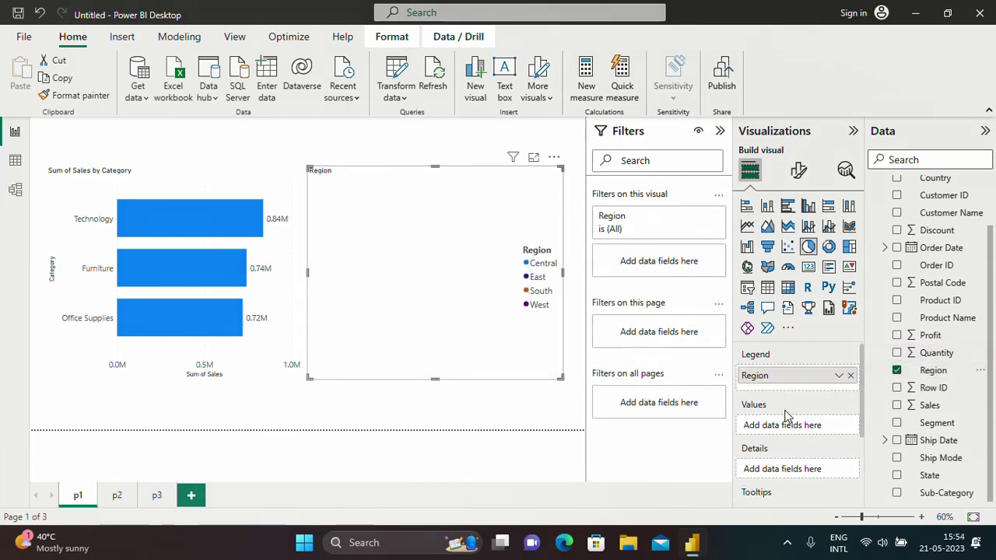
{"action": "left_click_drag", "start_coordinate": [897, 407], "coordinate": [778, 437]}
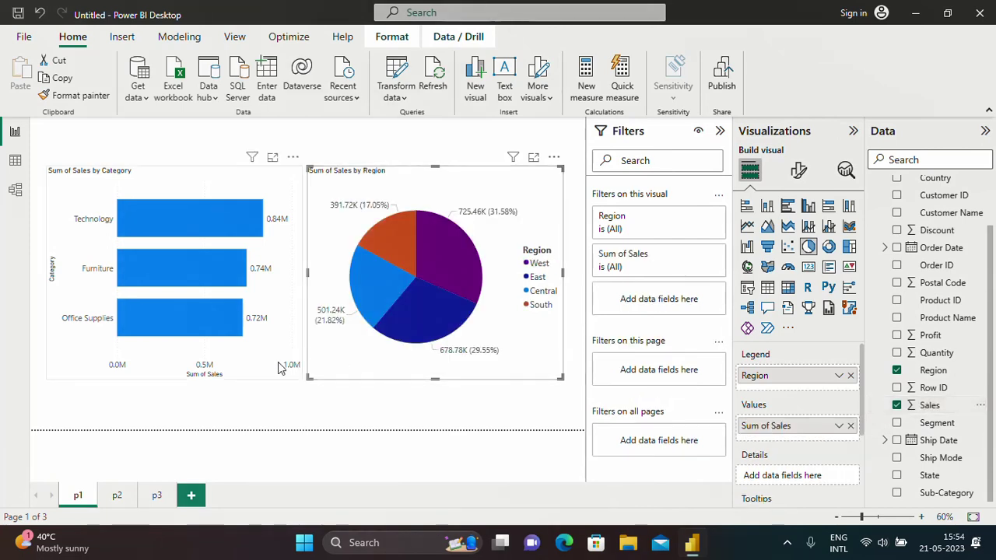
Step: Turn on the visual border for both the sales by category bar chart and the sales by region pie chart
{"action": "left_click", "coordinate": [250, 379]}
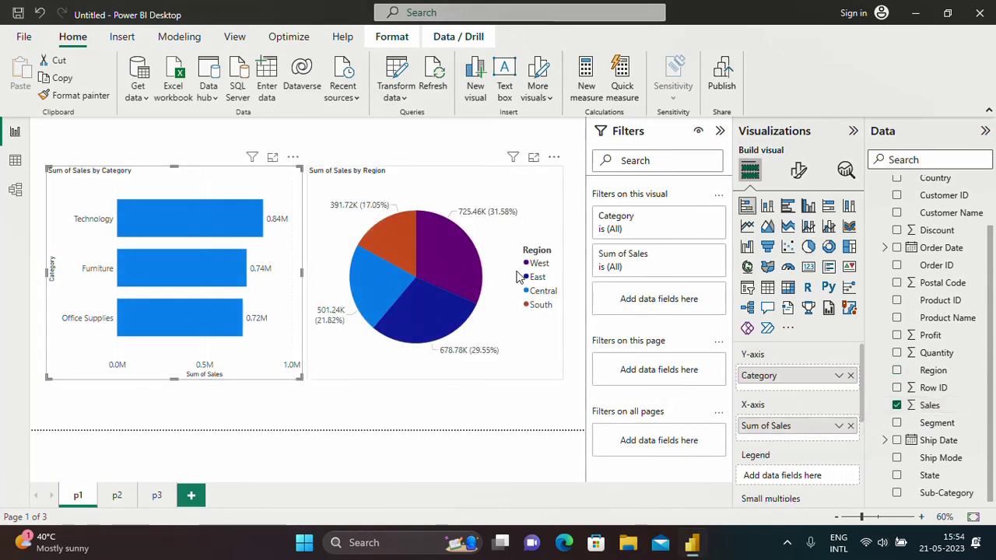
{"action": "left_click", "coordinate": [799, 173]}
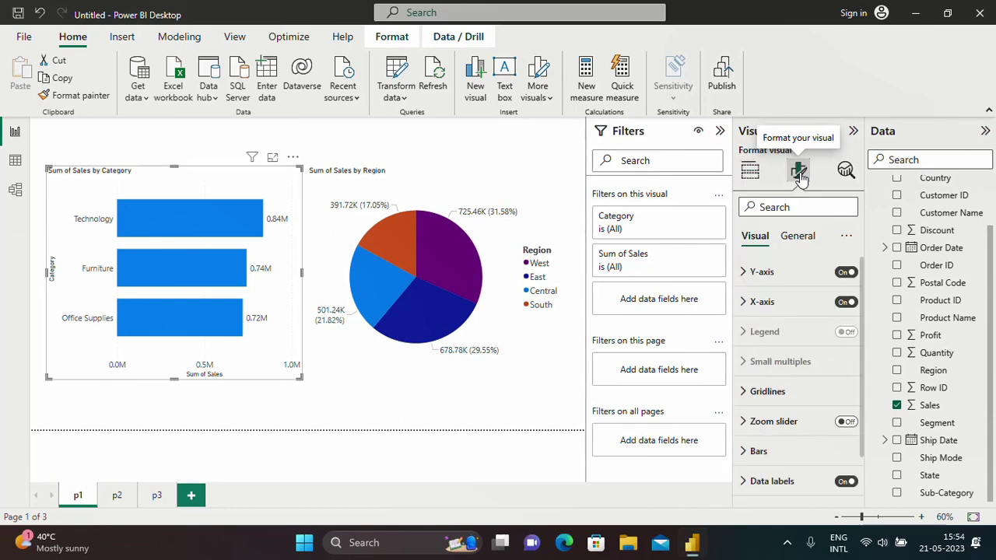
{"action": "left_click", "coordinate": [807, 243]}
{"action": "left_click", "coordinate": [777, 335]}
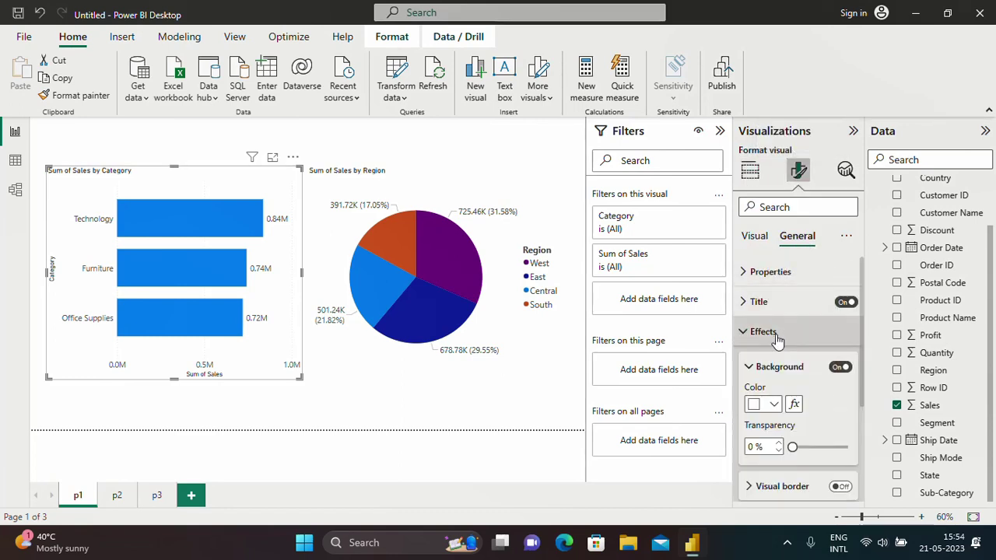
{"action": "left_click", "coordinate": [839, 487]}
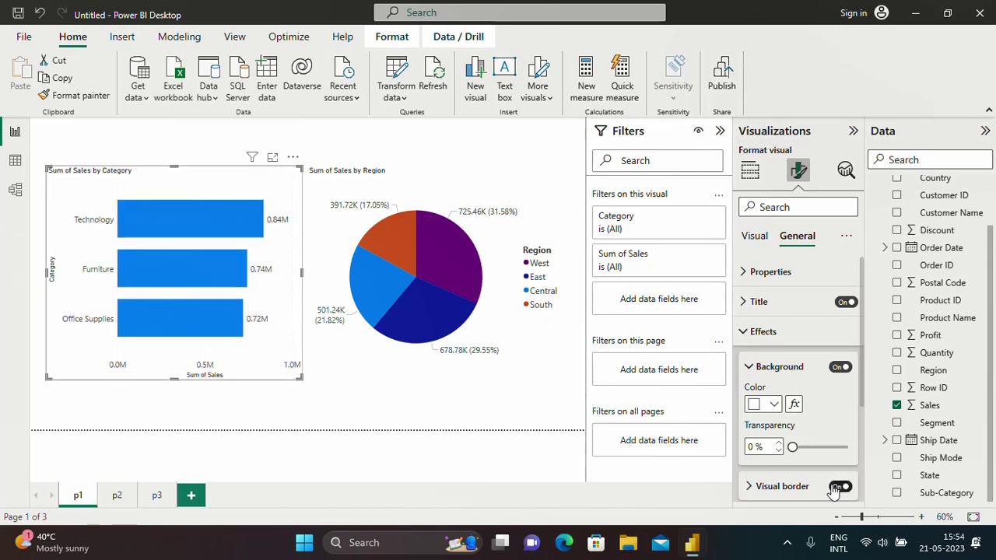
{"action": "left_click", "coordinate": [523, 384]}
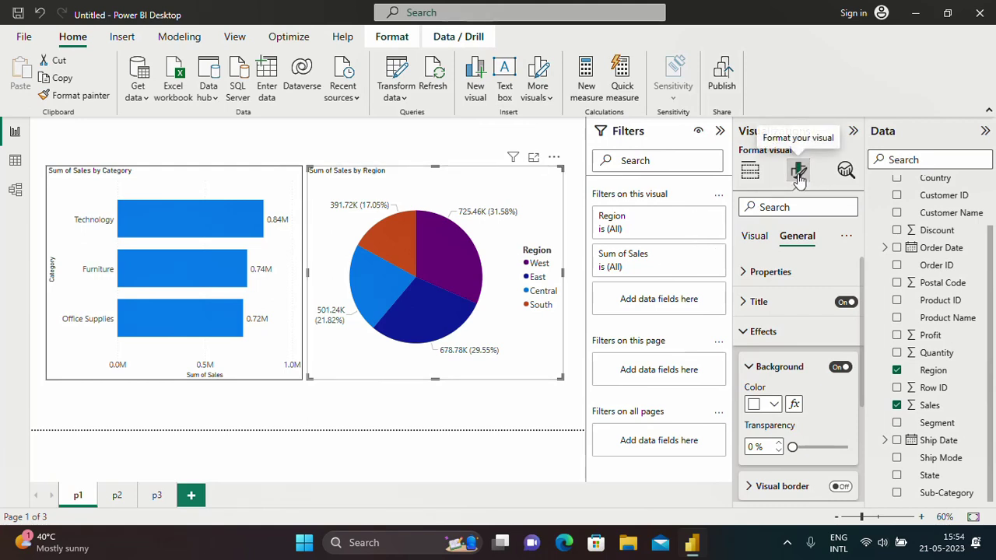
{"action": "left_click", "coordinate": [839, 487]}
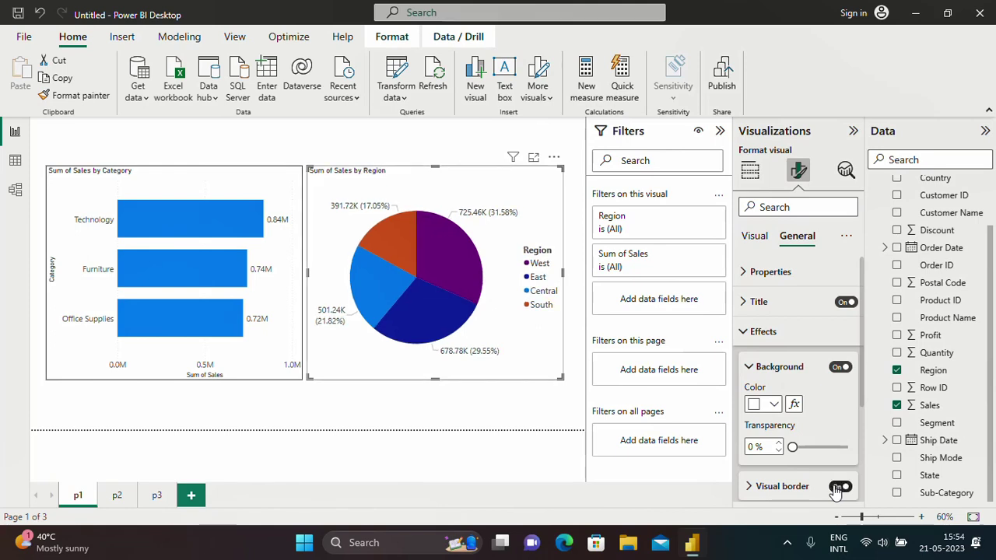
{"action": "left_click", "coordinate": [272, 414]}
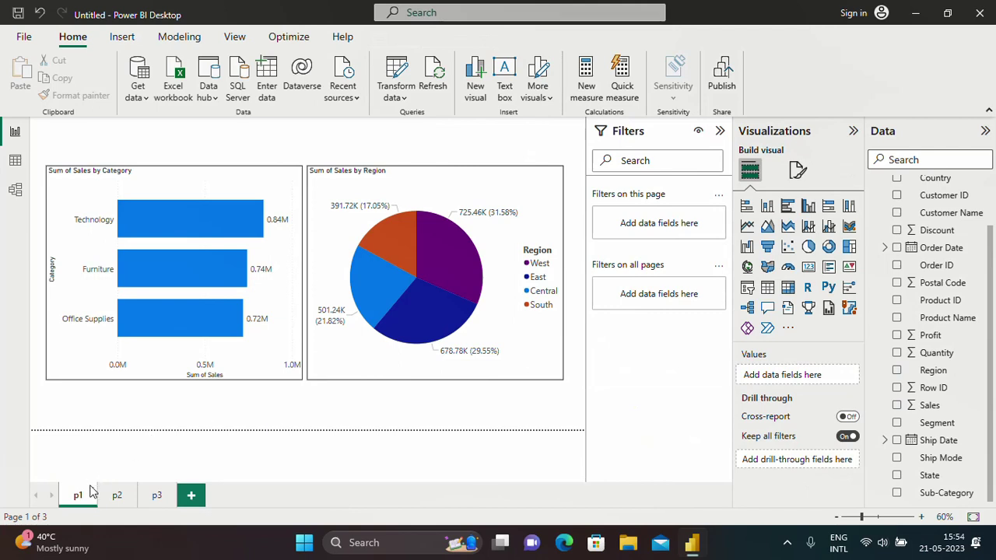
Step: Insert a table on page p2, enlarge it, and fill its columns with Sub-Category and Sales
{"action": "left_click", "coordinate": [115, 505]}
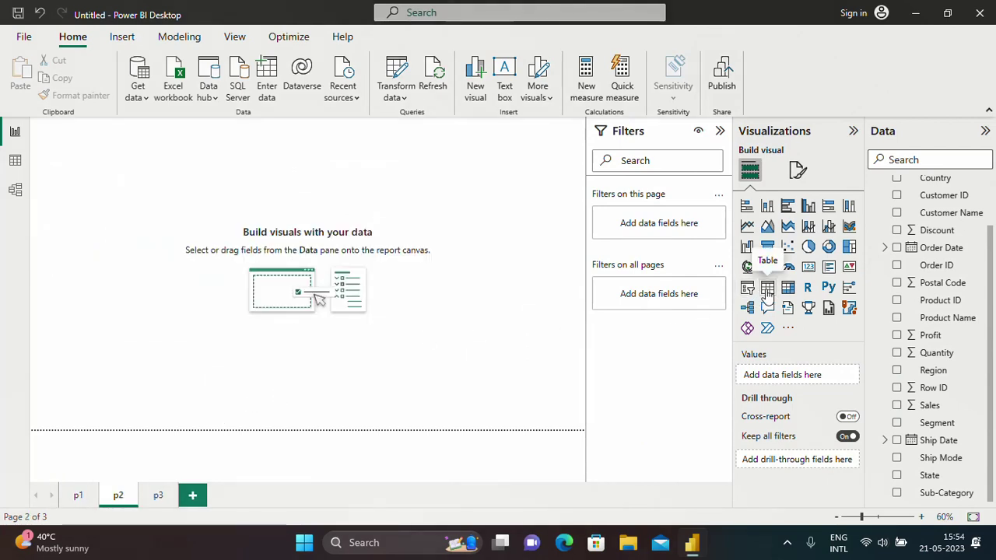
{"action": "left_click", "coordinate": [768, 289]}
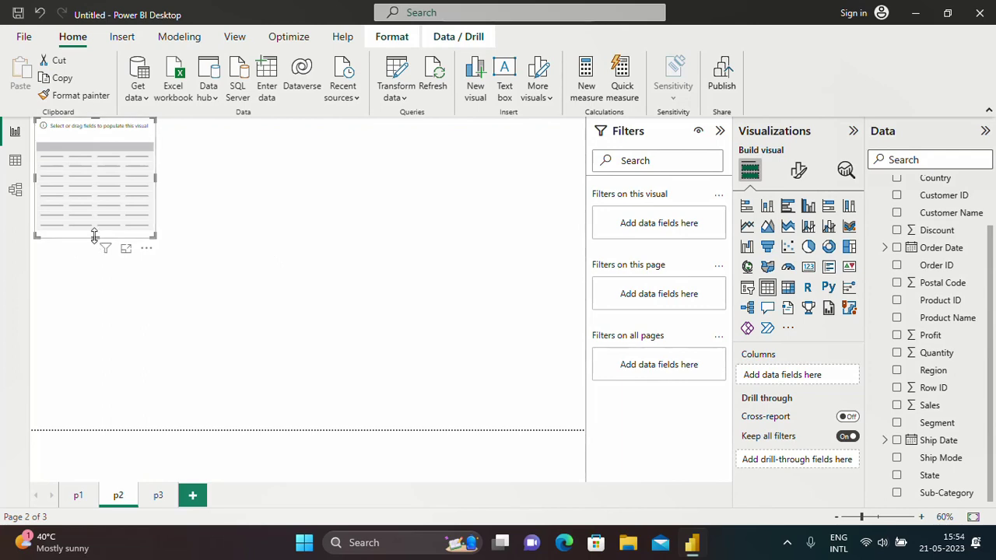
{"action": "left_click_drag", "start_coordinate": [95, 236], "coordinate": [129, 385]}
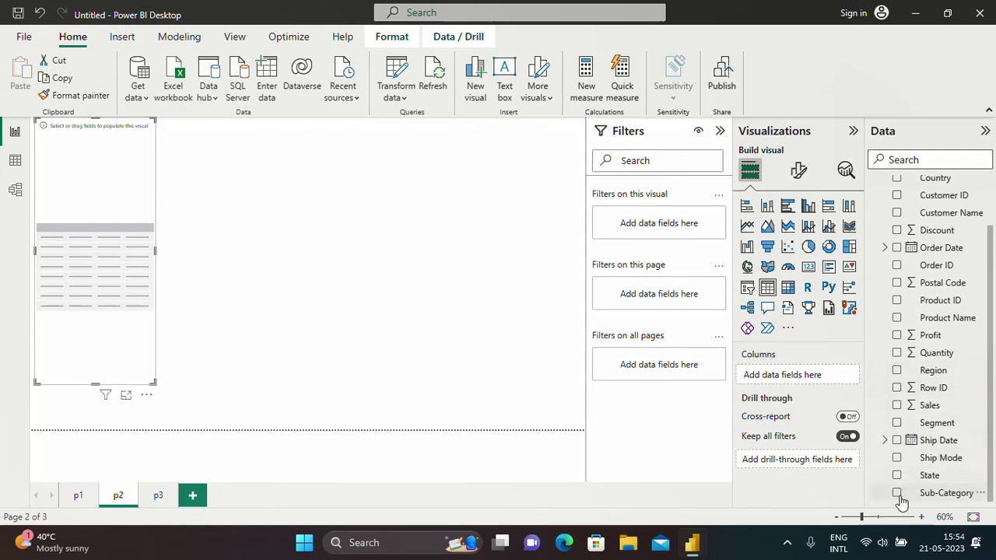
{"action": "left_click_drag", "start_coordinate": [900, 499], "coordinate": [767, 380]}
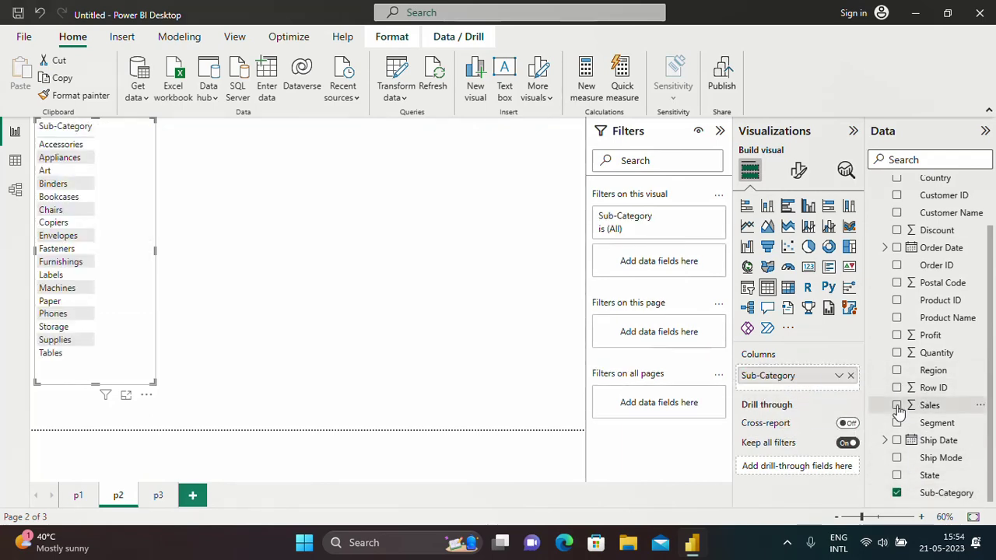
{"action": "left_click_drag", "start_coordinate": [899, 410], "coordinate": [775, 403]}
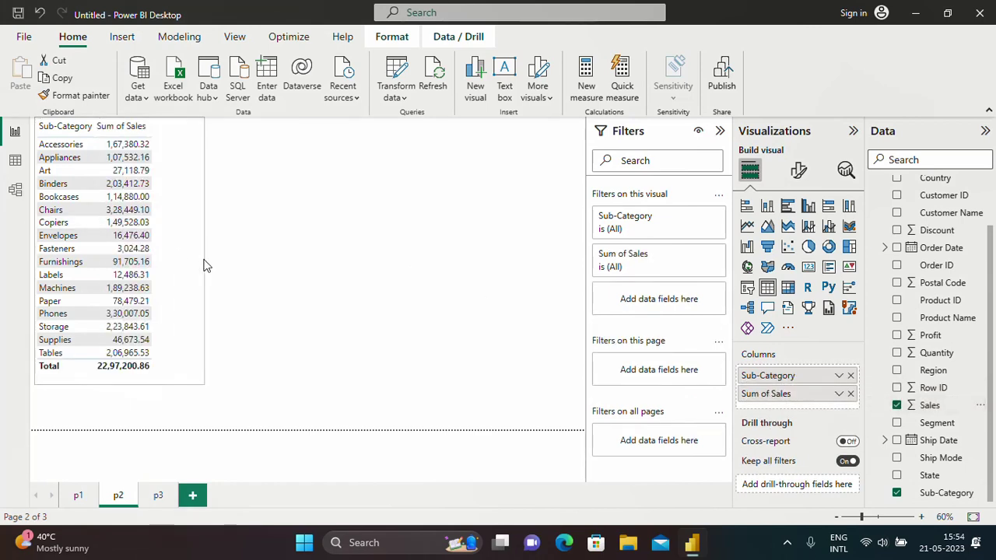
{"action": "left_click", "coordinate": [288, 274]}
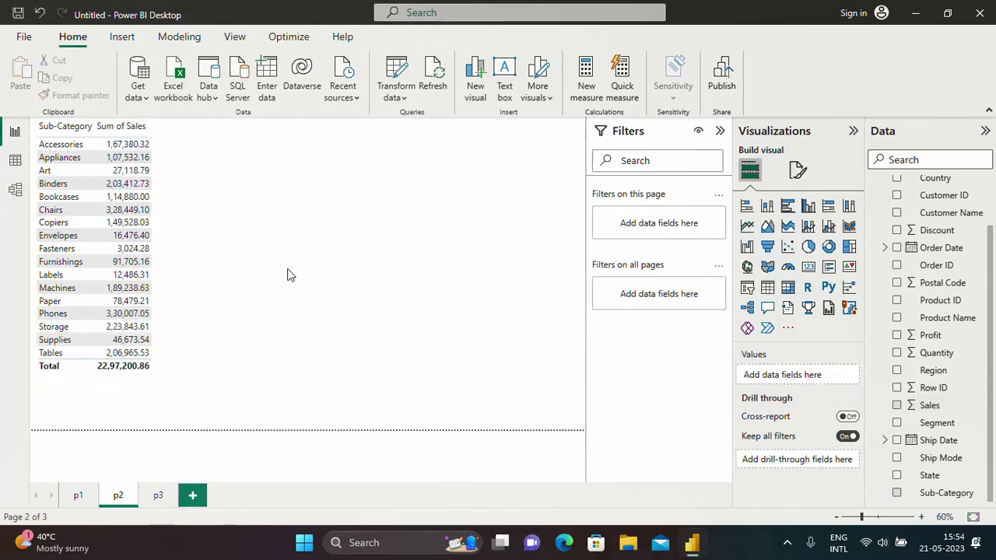
Step: Turn on the visual border for the sub-category sales table
{"action": "left_click", "coordinate": [179, 291]}
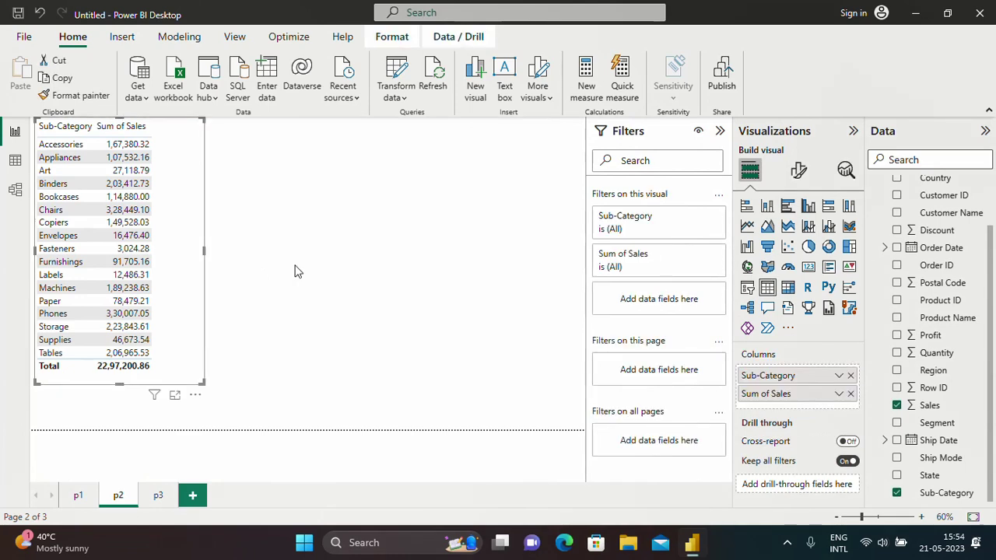
{"action": "left_click", "coordinate": [802, 176]}
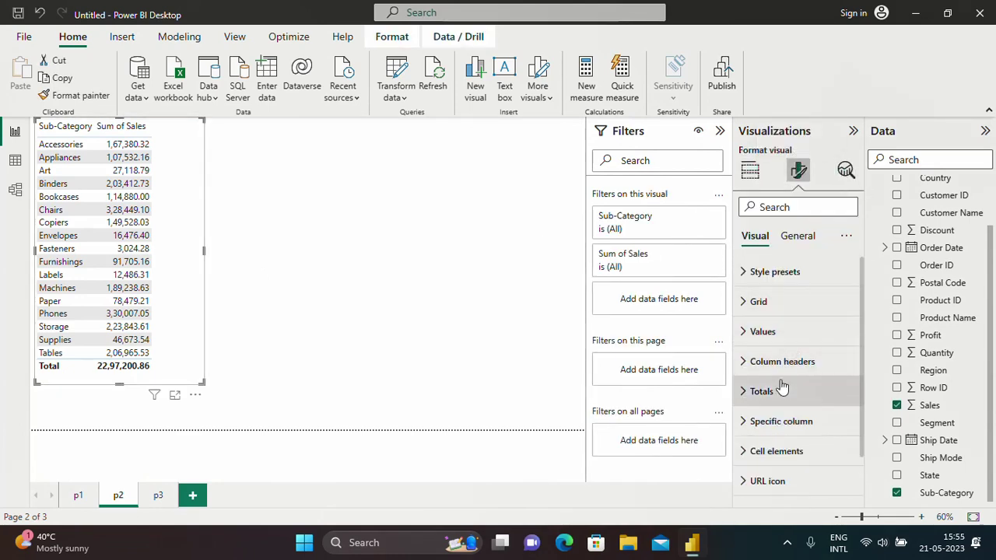
{"action": "left_click", "coordinate": [804, 240]}
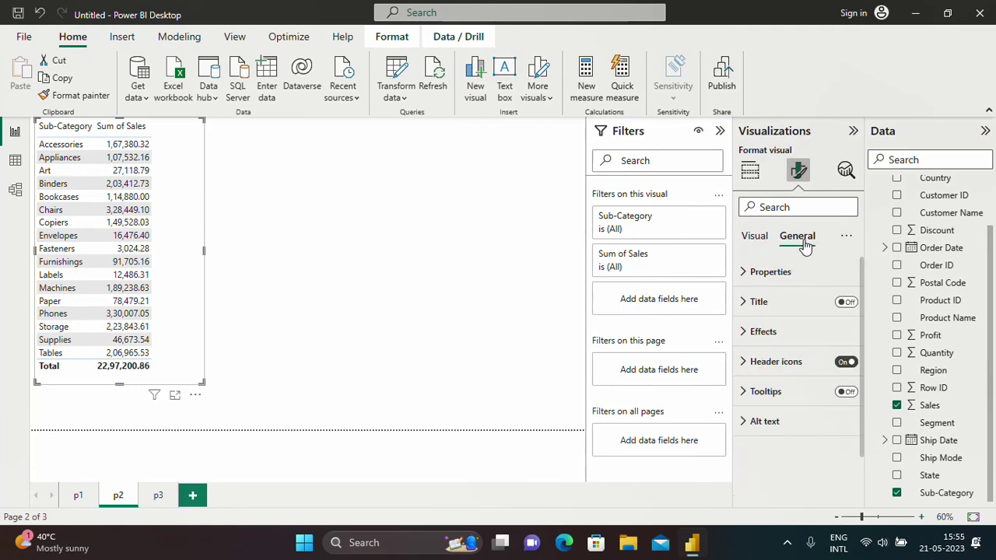
{"action": "left_click", "coordinate": [761, 332]}
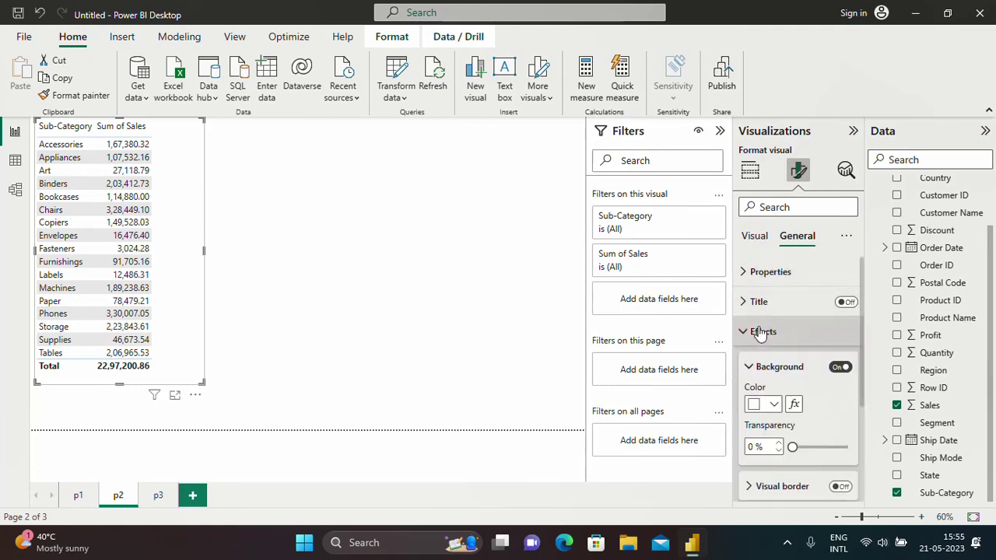
{"action": "left_click", "coordinate": [839, 488]}
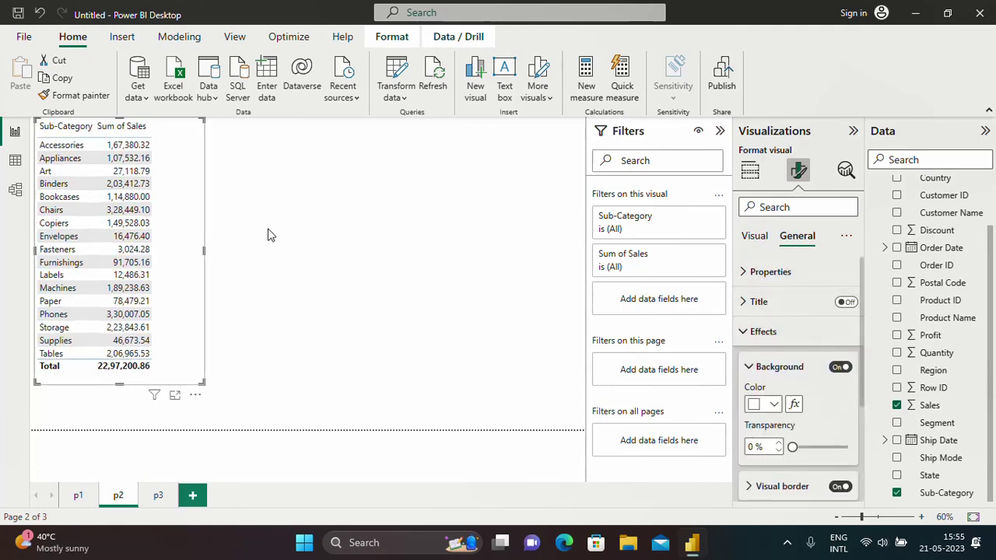
{"action": "left_click", "coordinate": [313, 278]}
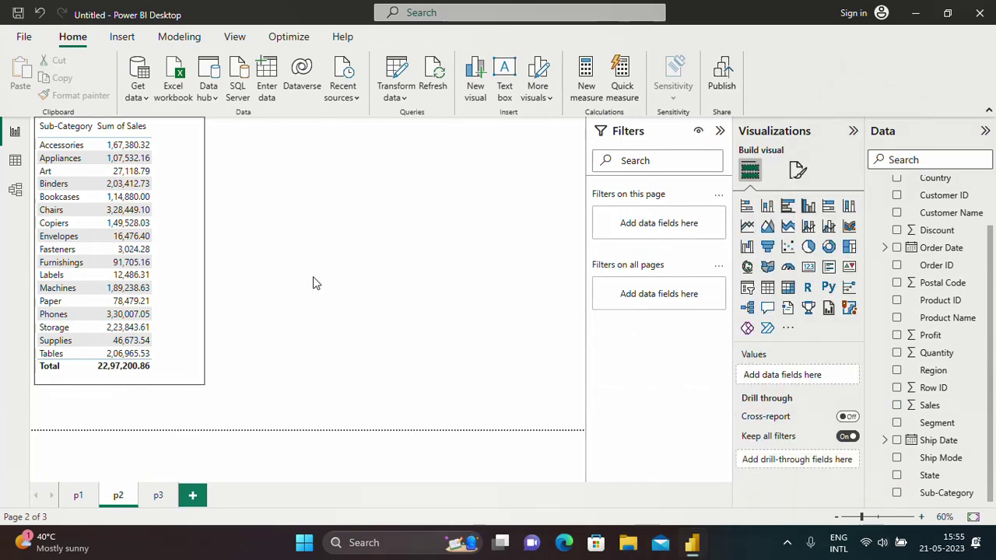
Step: Add a second, shorter table beside the sub-category table on page p2, with Order Date and Sales as its columns
{"action": "left_click", "coordinate": [765, 291]}
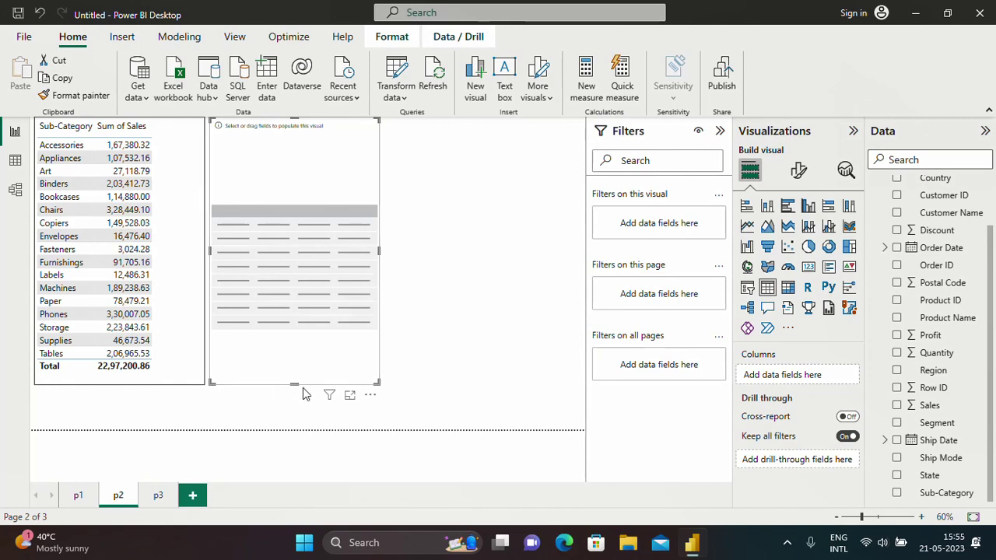
{"action": "left_click_drag", "start_coordinate": [294, 383], "coordinate": [304, 302]}
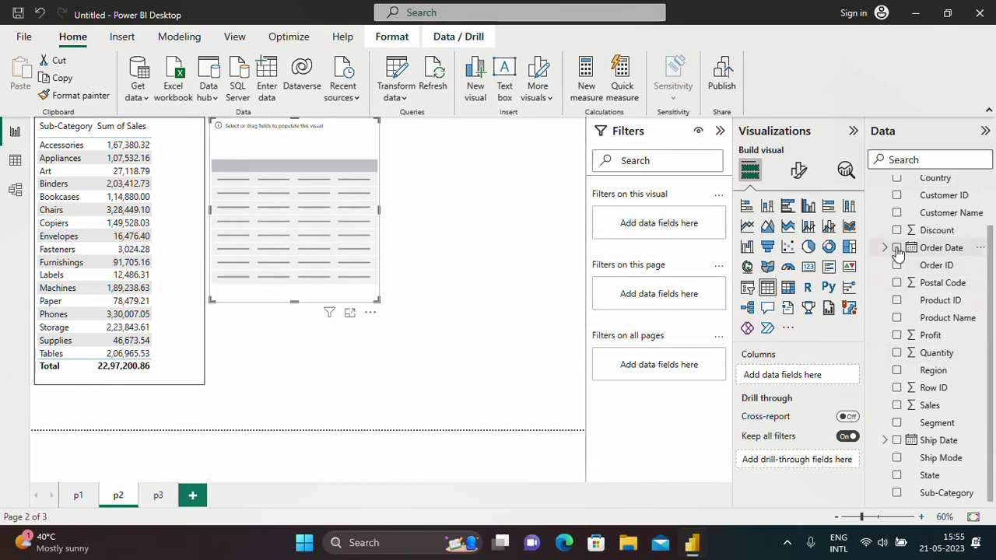
{"action": "left_click_drag", "start_coordinate": [899, 255], "coordinate": [771, 384]}
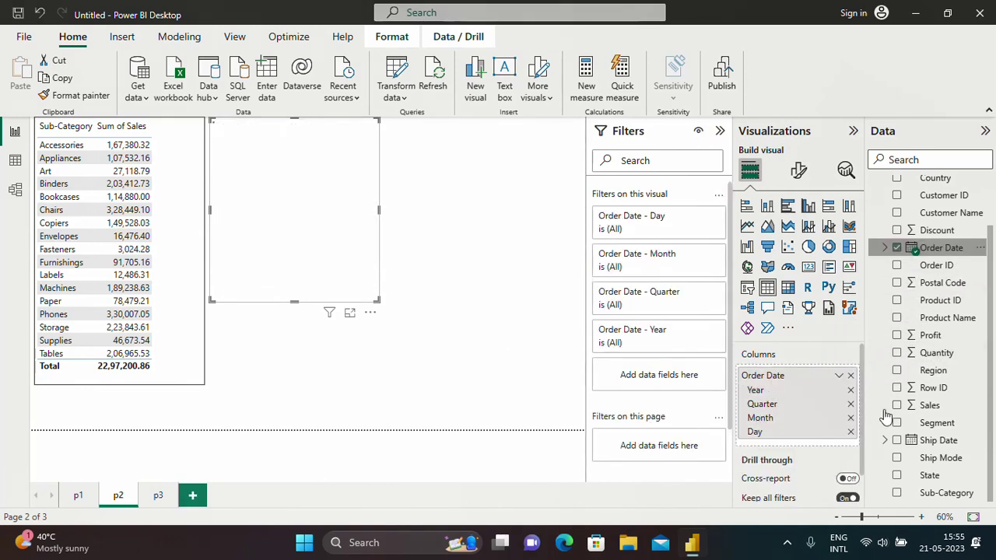
{"action": "left_click_drag", "start_coordinate": [896, 409], "coordinate": [773, 444]}
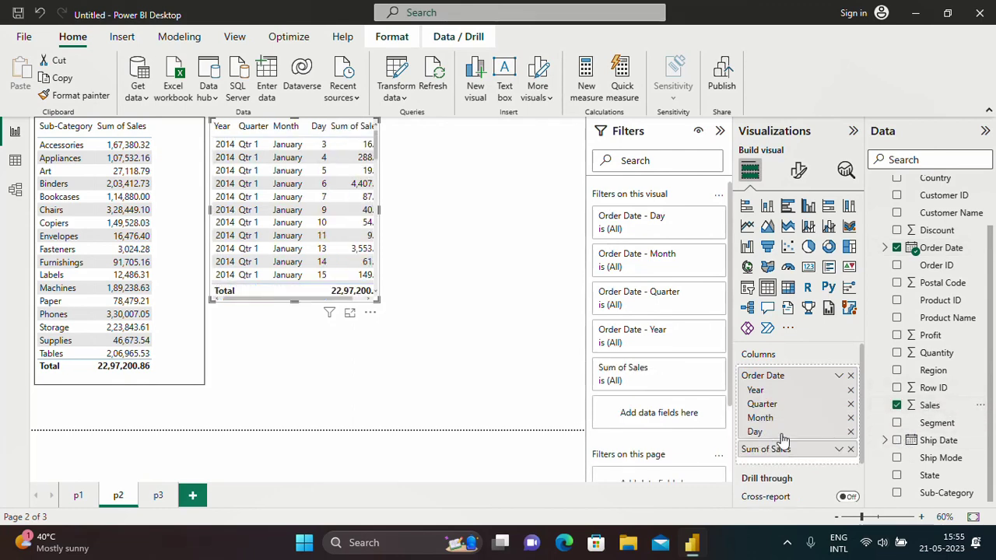
Step: Remove the Day, Month and Quarter levels of Order Date from the second table, leaving only Year with Sales
{"action": "left_click", "coordinate": [850, 432]}
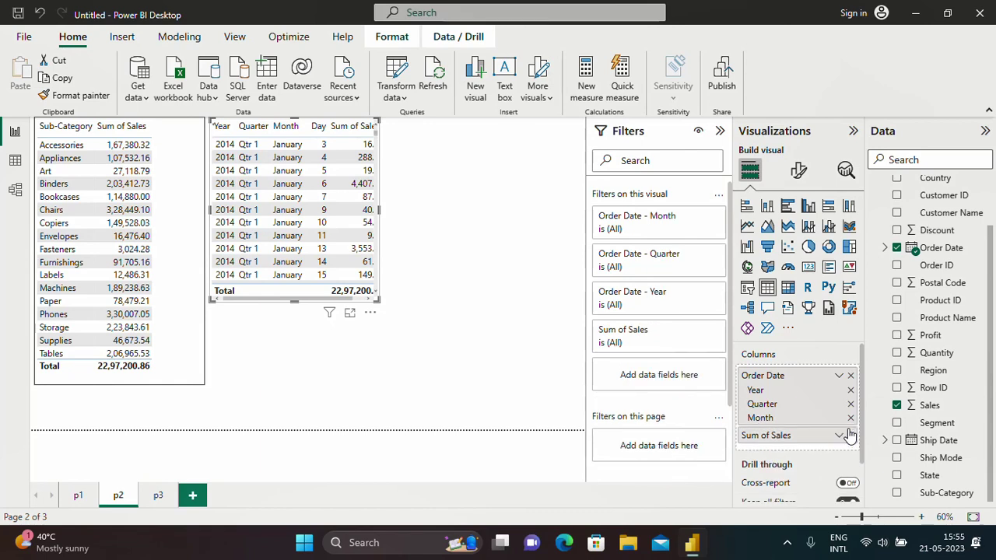
{"action": "left_click", "coordinate": [851, 419]}
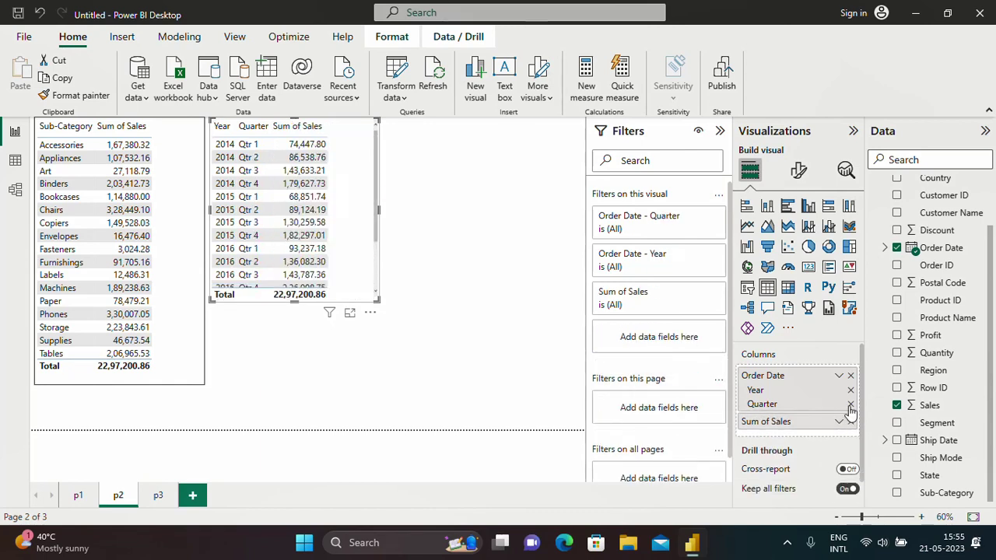
{"action": "left_click", "coordinate": [851, 404]}
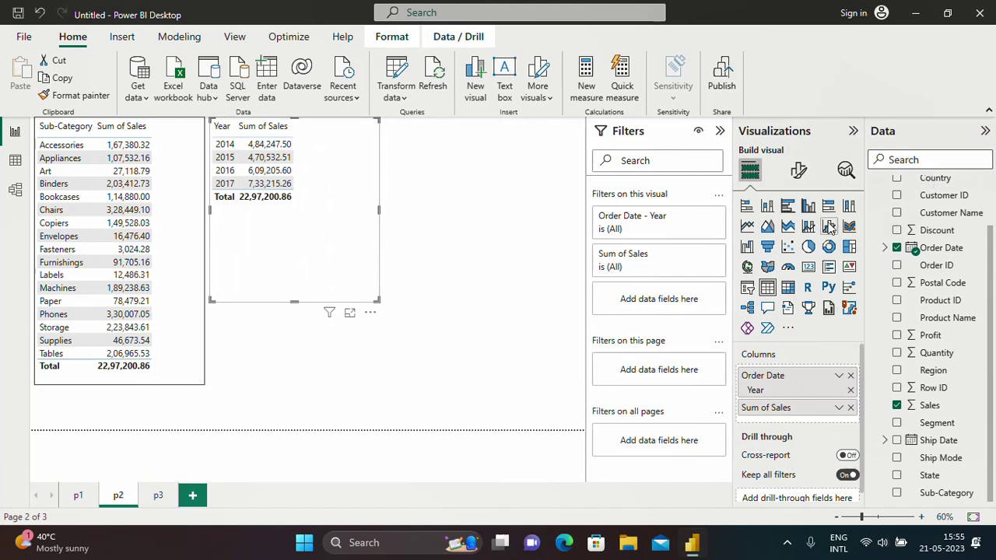
Step: Turn on the visual border for the yearly sales table
{"action": "left_click", "coordinate": [802, 177]}
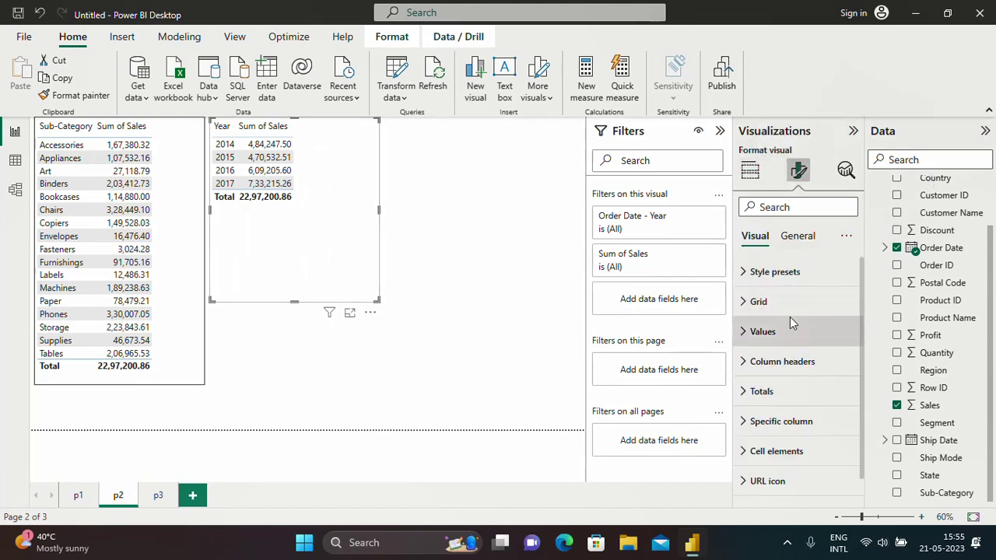
{"action": "left_click", "coordinate": [796, 235]}
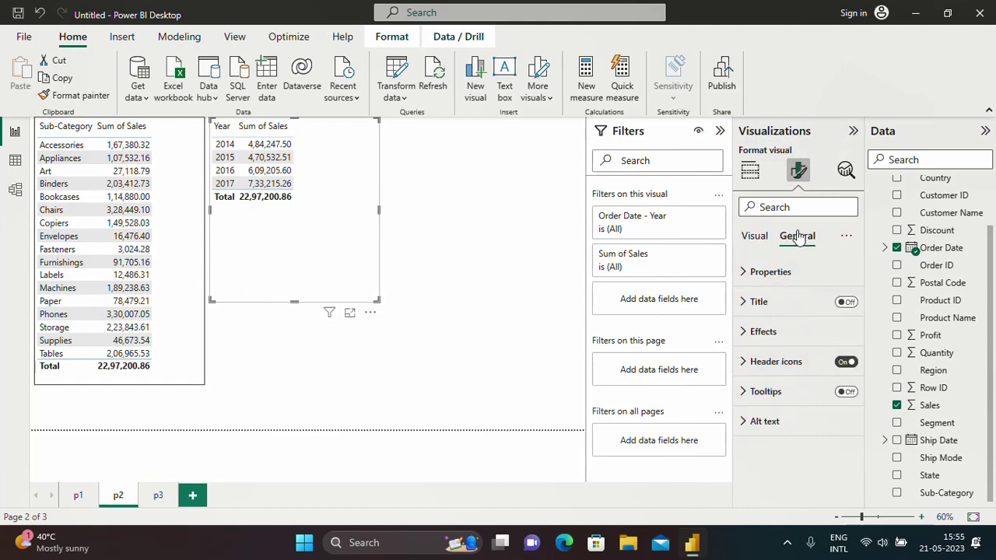
{"action": "left_click", "coordinate": [790, 334]}
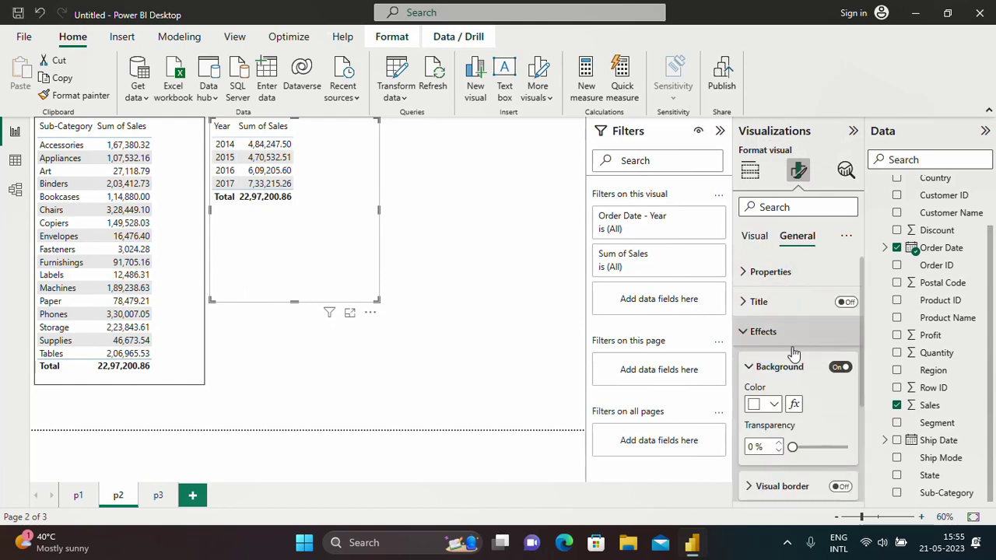
{"action": "left_click", "coordinate": [840, 488]}
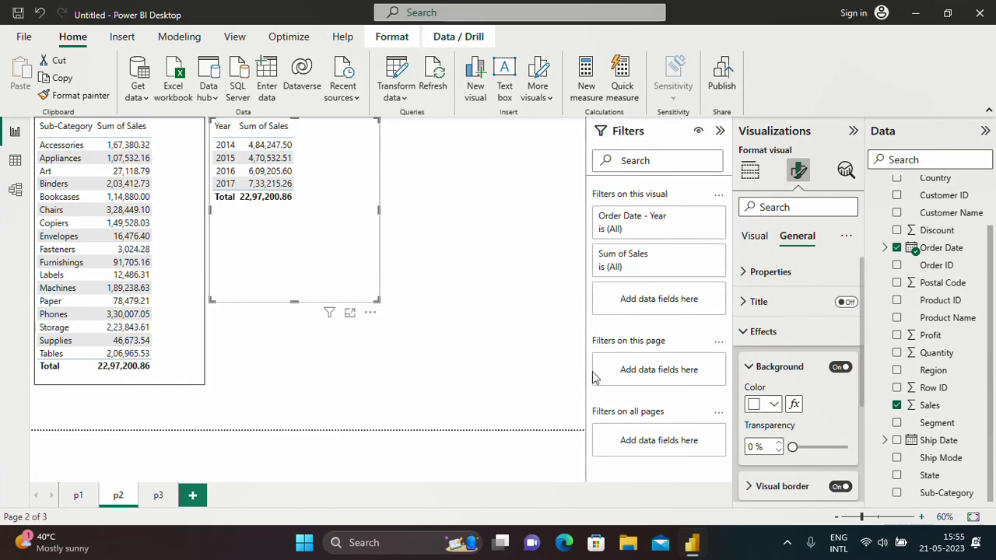
Step: Add a third table beside the yearly sales table on page p2, with Segment and Sales as its columns
{"action": "left_click", "coordinate": [477, 243]}
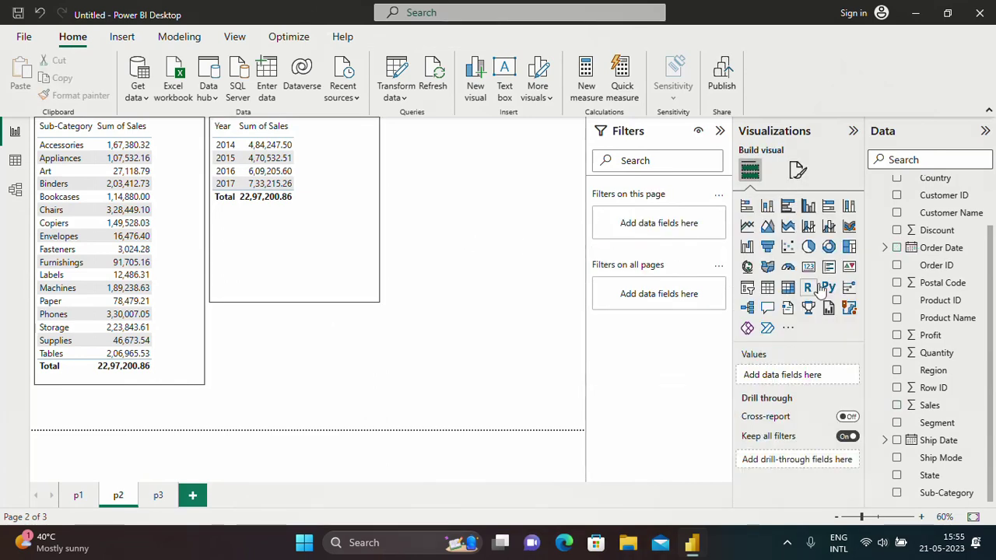
{"action": "left_click", "coordinate": [767, 288]}
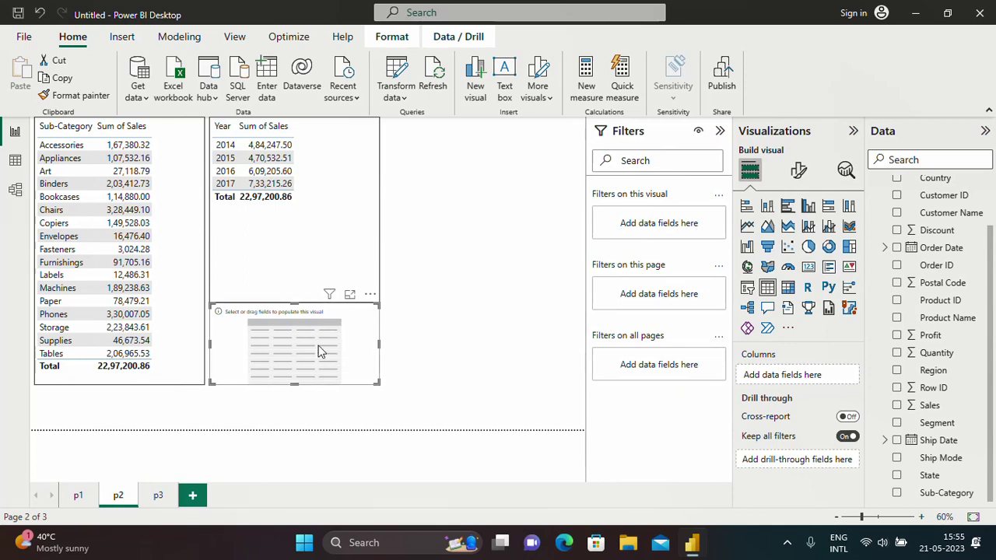
{"action": "left_click_drag", "start_coordinate": [318, 352], "coordinate": [494, 238]}
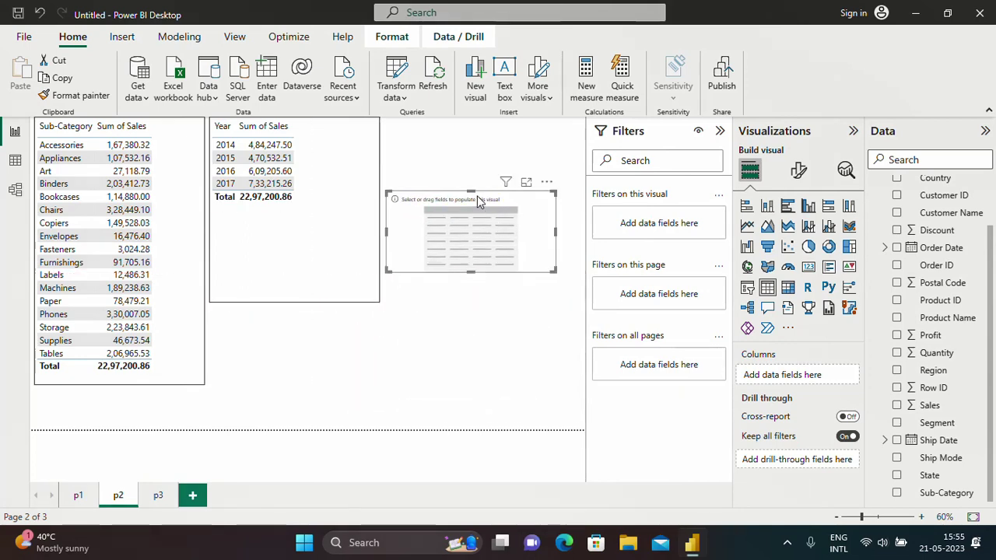
{"action": "left_click_drag", "start_coordinate": [471, 192], "coordinate": [467, 129]}
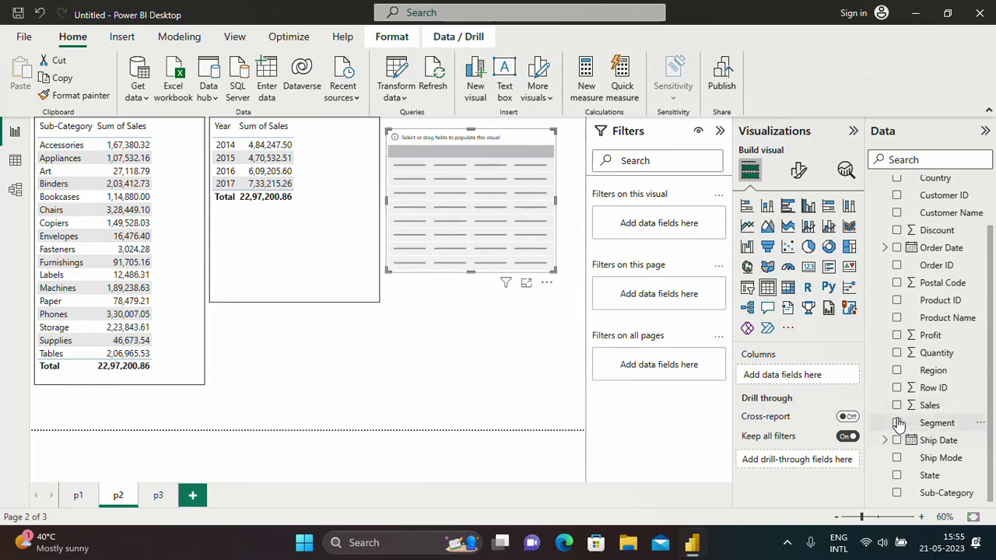
{"action": "left_click_drag", "start_coordinate": [899, 423], "coordinate": [778, 376]}
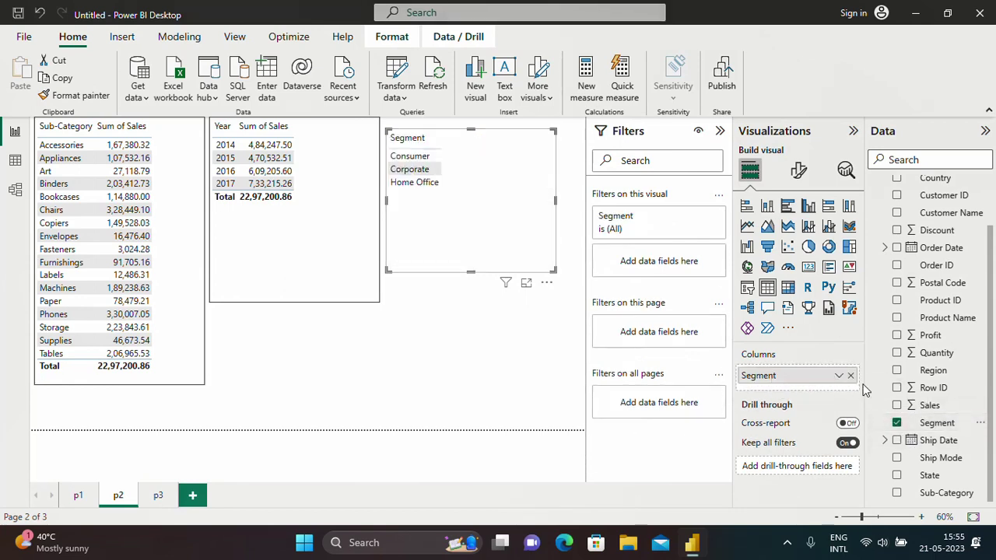
{"action": "left_click_drag", "start_coordinate": [901, 406], "coordinate": [765, 393]}
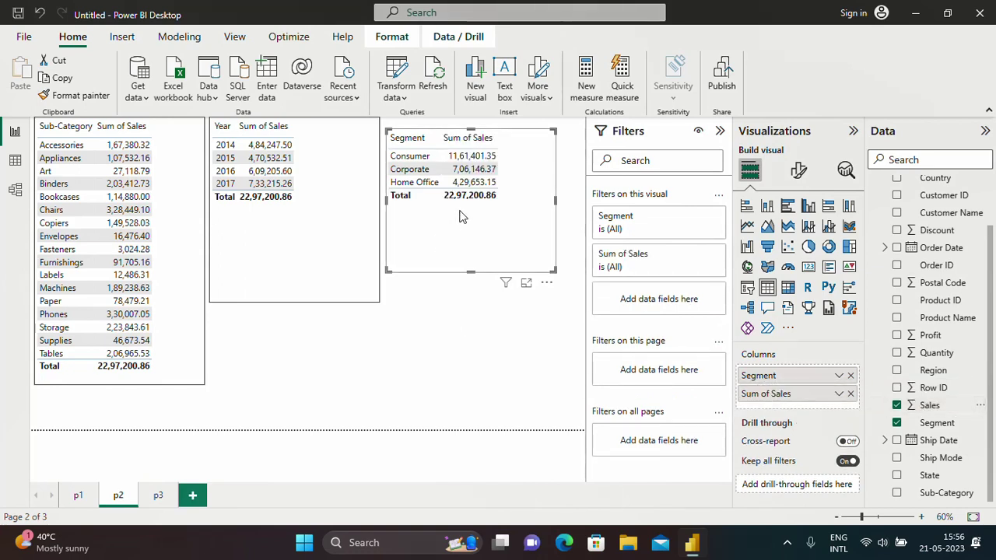
Step: Turn on the visual border for the segment sales table
{"action": "left_click", "coordinate": [801, 172]}
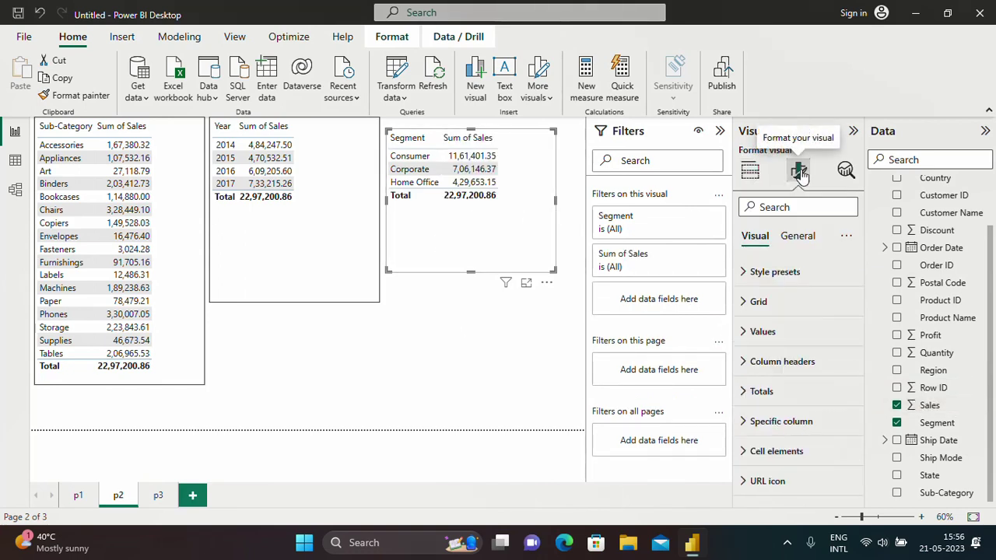
{"action": "left_click", "coordinate": [804, 242]}
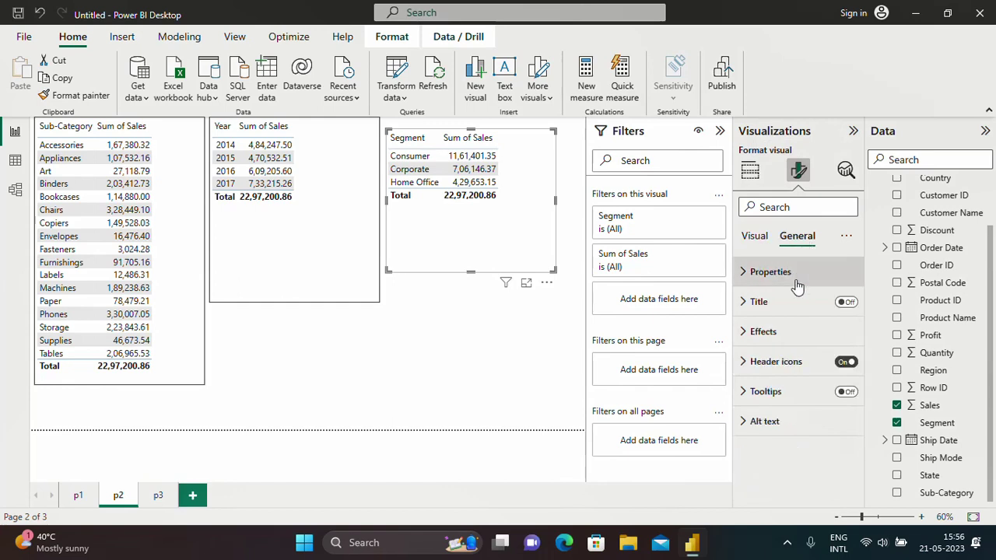
{"action": "left_click", "coordinate": [783, 334]}
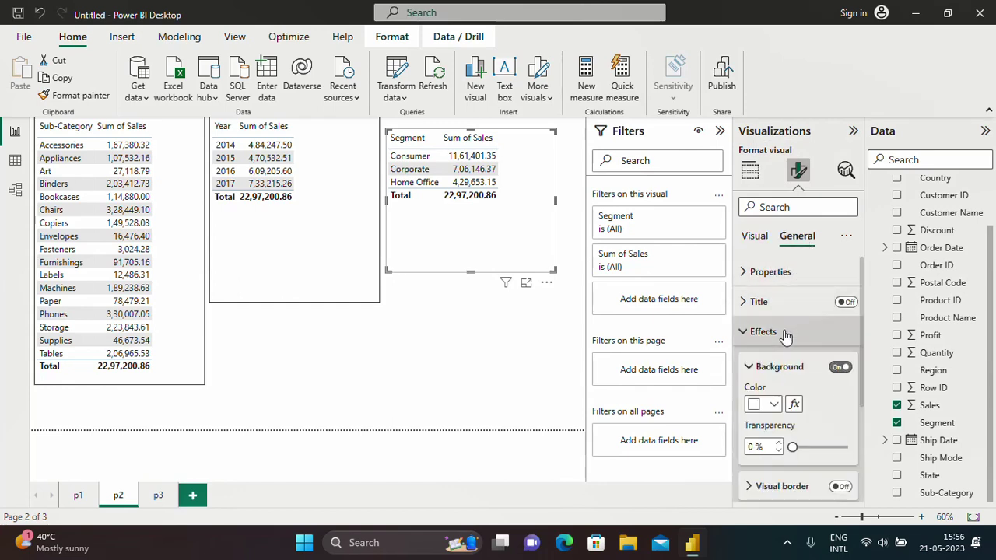
{"action": "left_click", "coordinate": [839, 487]}
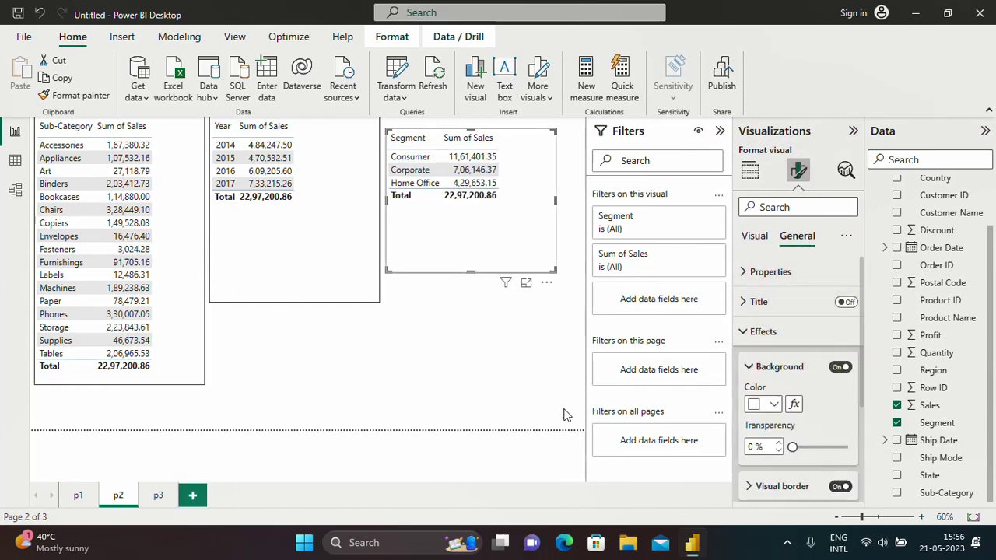
{"action": "left_click", "coordinate": [449, 406]}
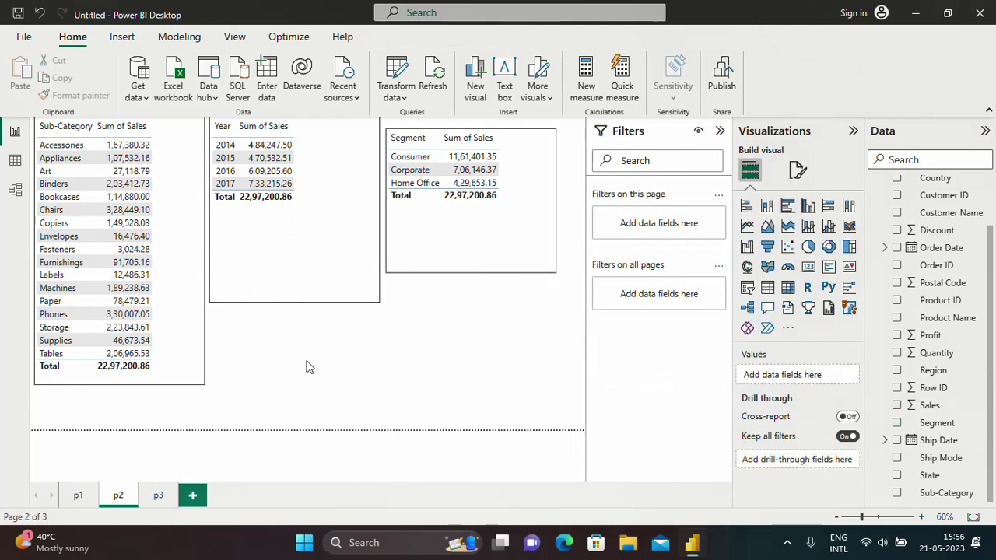
Step: Add a tall, widened table on page p3 with Customer Name and Sales as its columns
{"action": "left_click", "coordinate": [77, 498]}
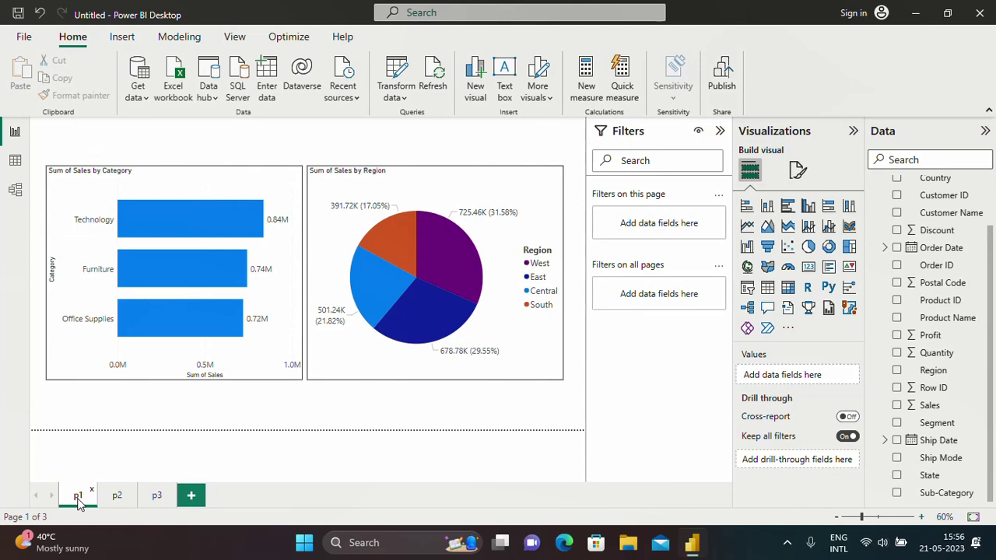
{"action": "left_click", "coordinate": [117, 498]}
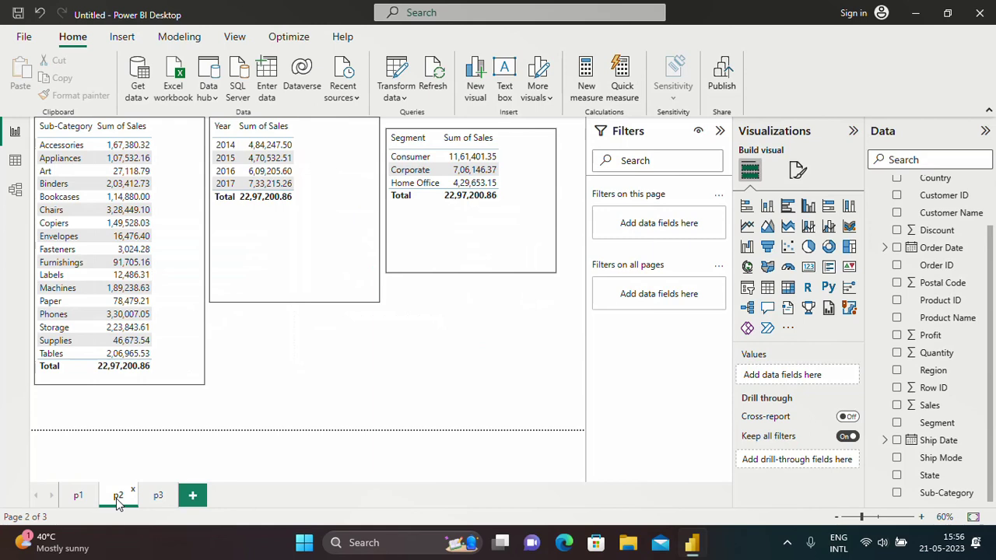
{"action": "left_click", "coordinate": [157, 499]}
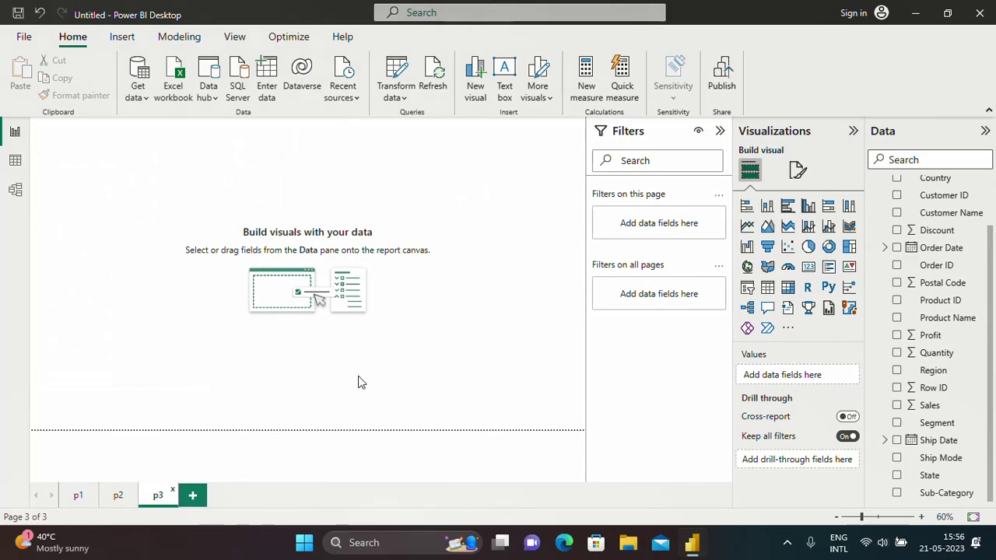
{"action": "left_click", "coordinate": [767, 288]}
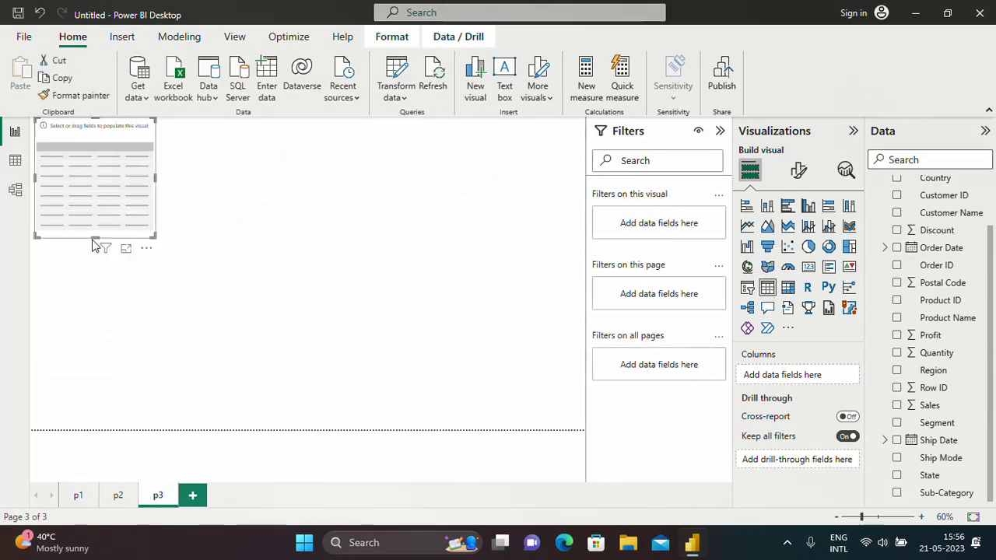
{"action": "left_click_drag", "start_coordinate": [95, 235], "coordinate": [125, 403]}
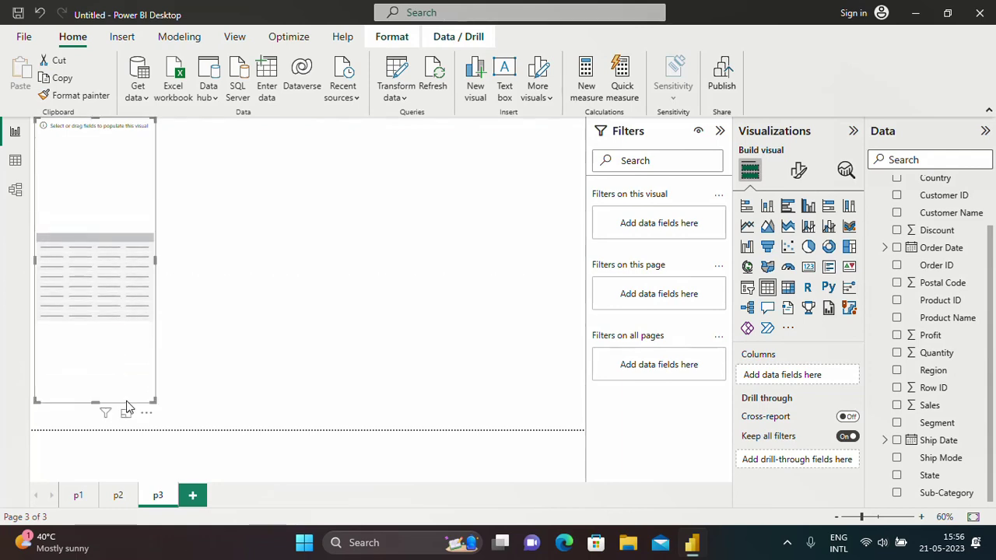
{"action": "left_click_drag", "start_coordinate": [155, 260], "coordinate": [197, 266]}
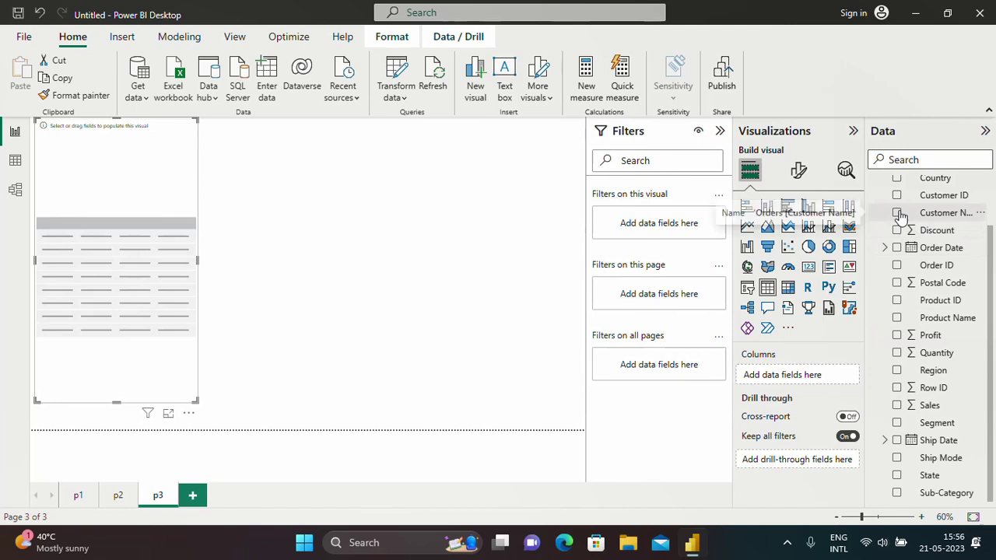
{"action": "left_click_drag", "start_coordinate": [900, 214], "coordinate": [778, 380]}
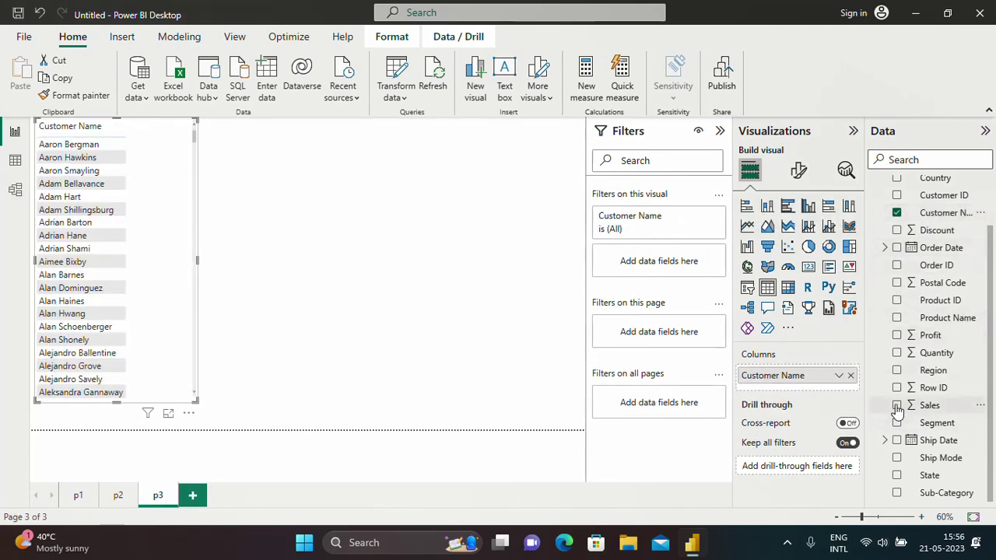
{"action": "left_click_drag", "start_coordinate": [907, 406], "coordinate": [778, 401]}
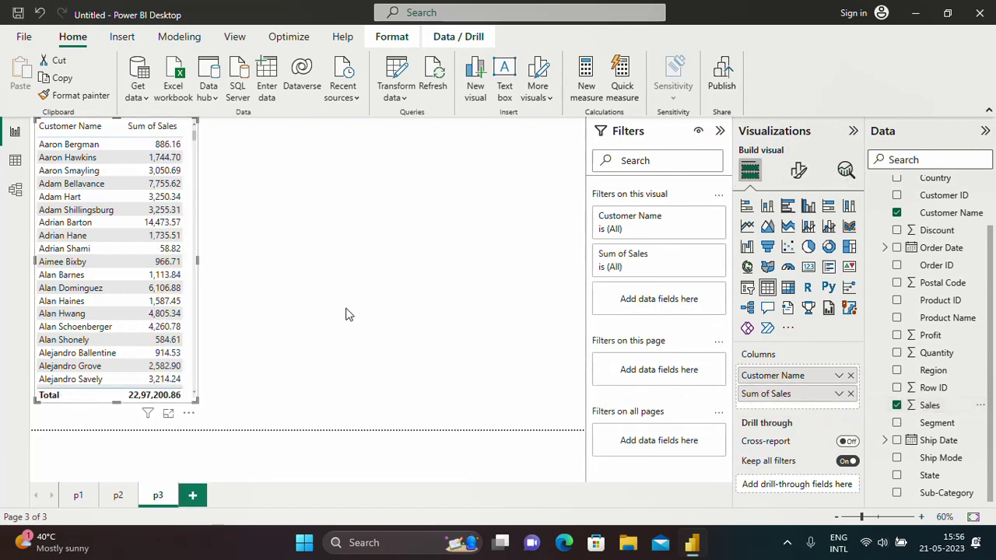
{"action": "left_click", "coordinate": [306, 327]}
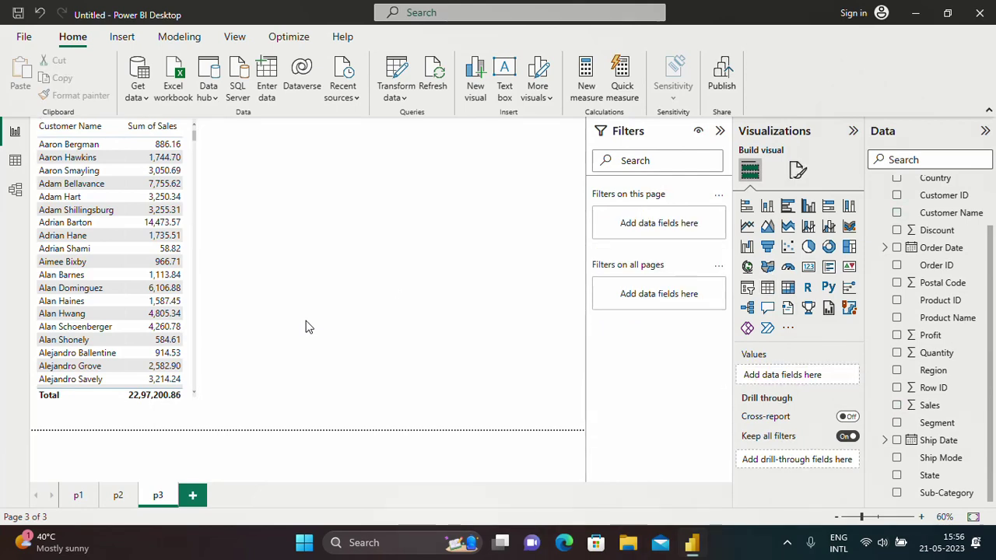
Step: Add a second, slightly shorter table beside the customer table on page p3, with City and Sales as its columns
{"action": "left_click", "coordinate": [768, 287]}
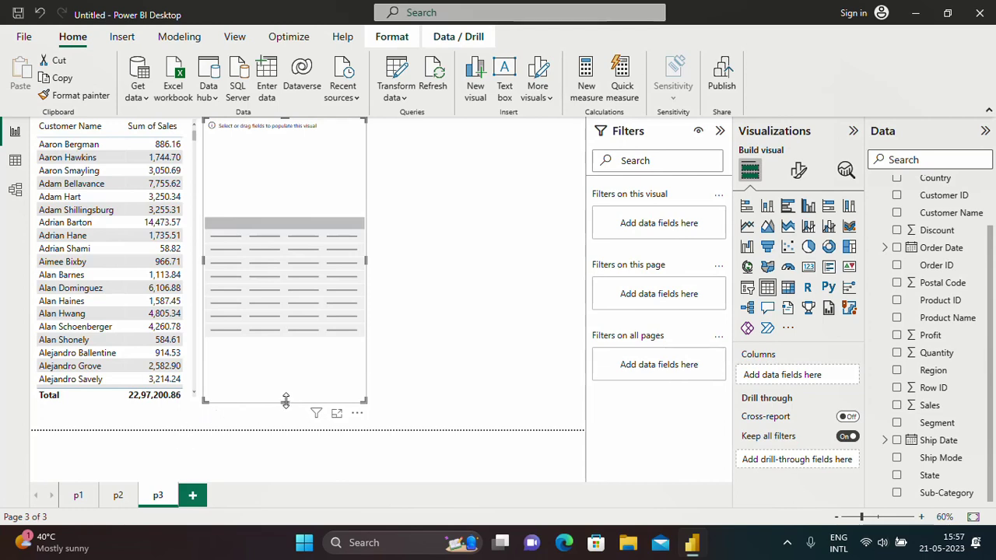
{"action": "left_click_drag", "start_coordinate": [285, 400], "coordinate": [308, 375]}
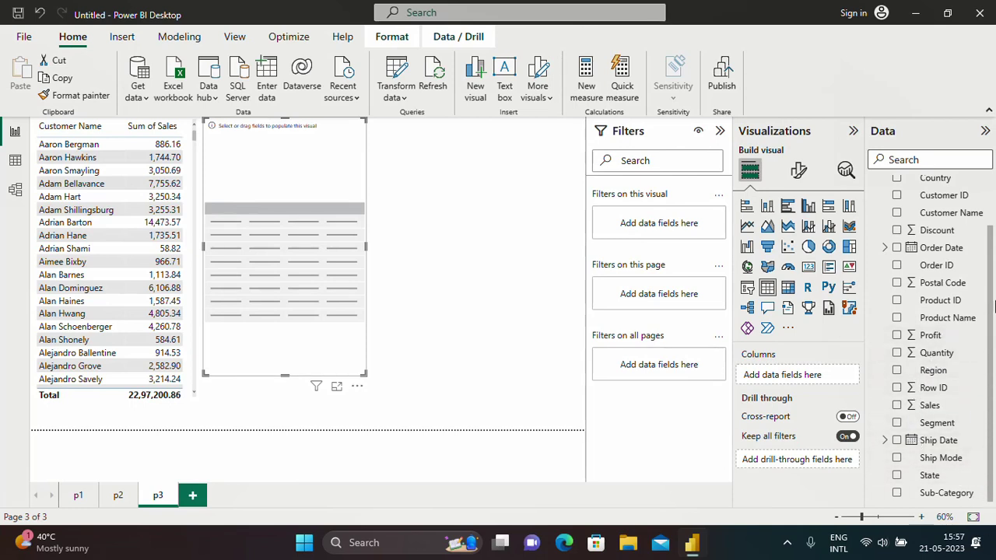
{"action": "scroll", "coordinate": [993, 204], "scroll_direction": "up", "scroll_amount": 2}
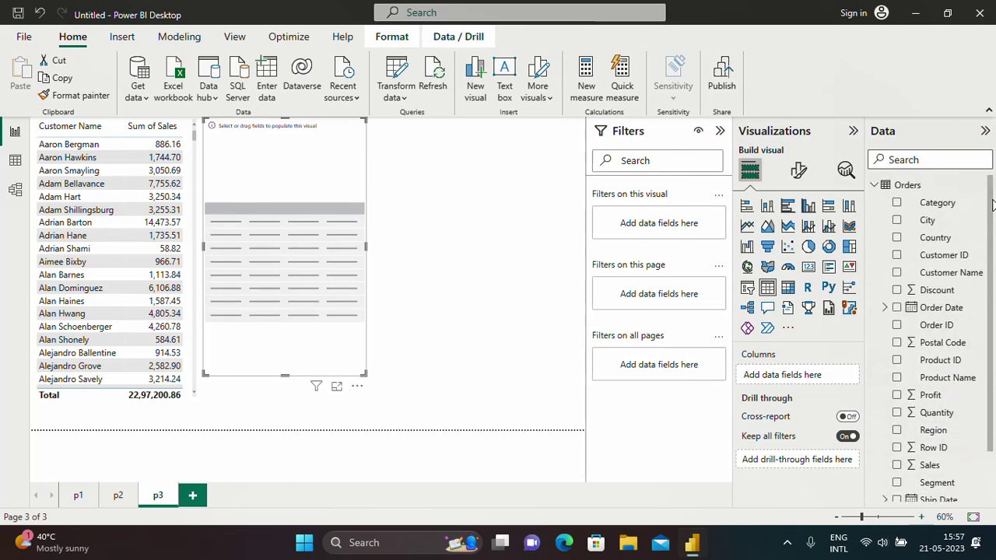
{"action": "left_click_drag", "start_coordinate": [901, 222], "coordinate": [765, 379]}
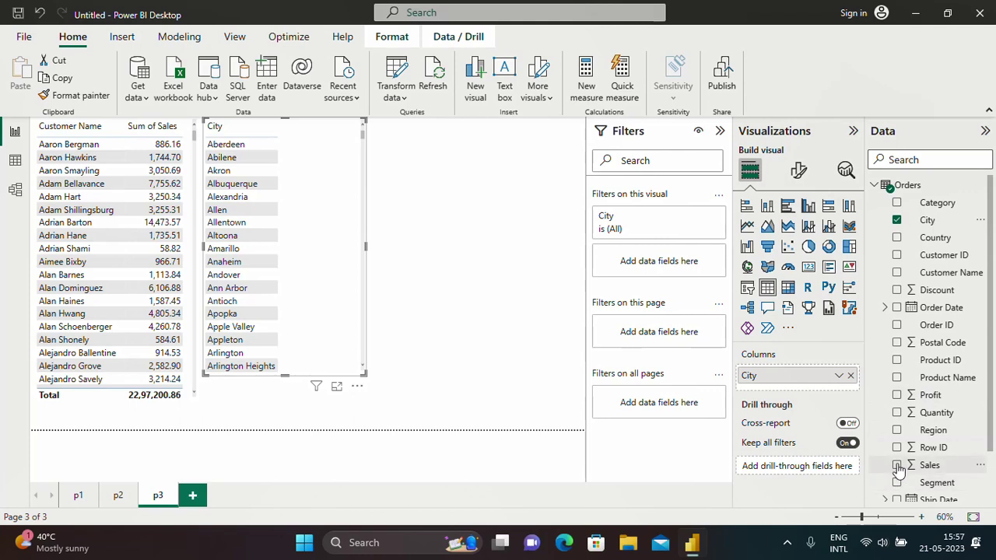
{"action": "left_click_drag", "start_coordinate": [898, 467], "coordinate": [770, 395]}
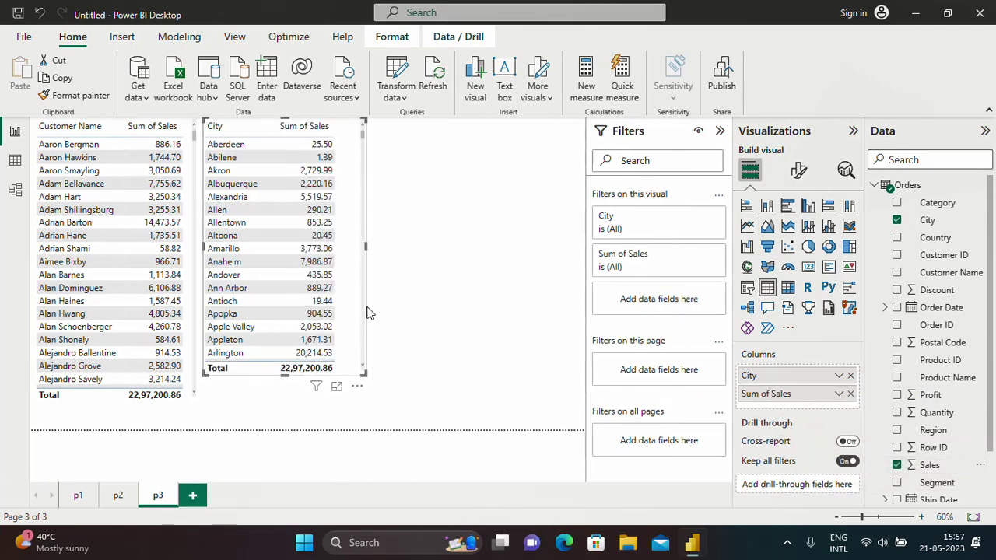
Step: Turn on the visual border for the city sales table
{"action": "left_click", "coordinate": [802, 173]}
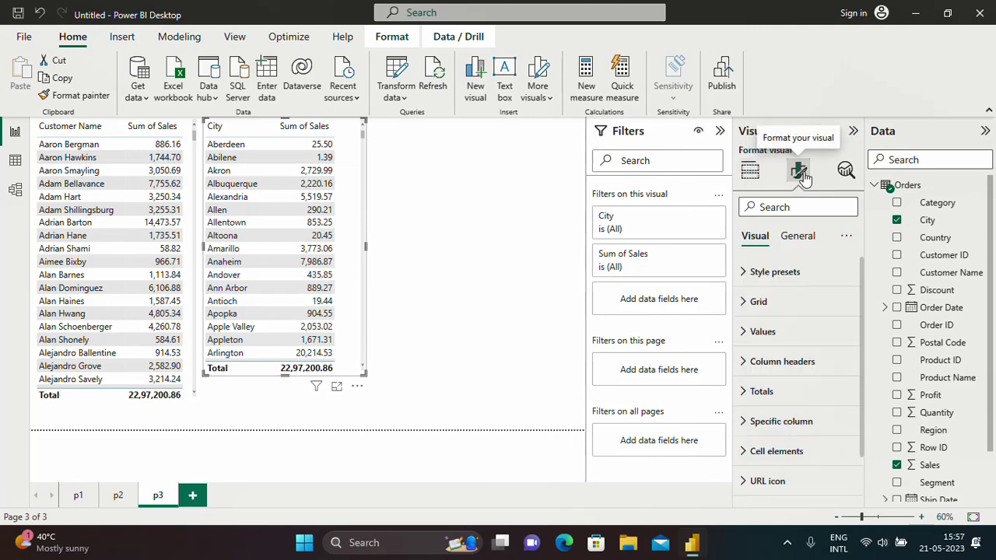
{"action": "left_click", "coordinate": [802, 236]}
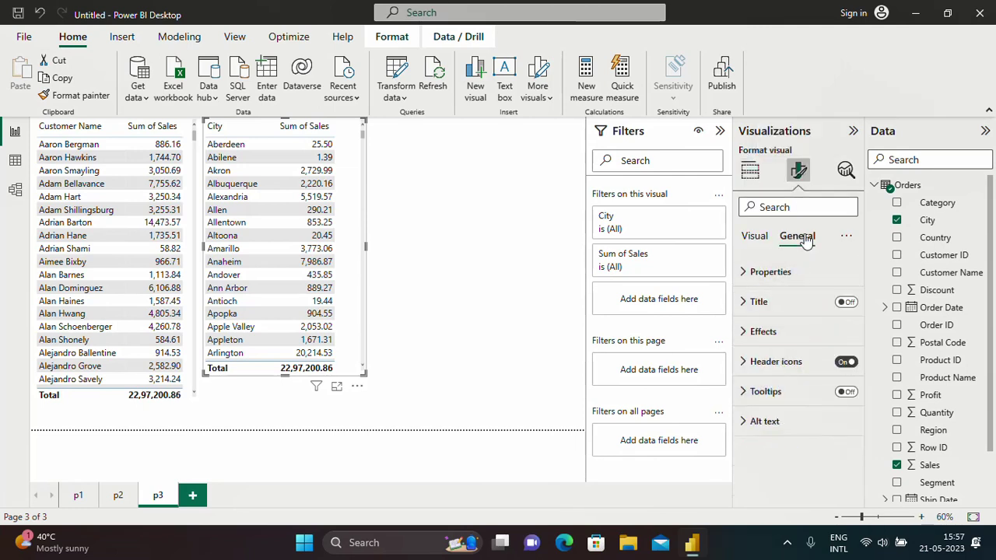
{"action": "left_click", "coordinate": [782, 339]}
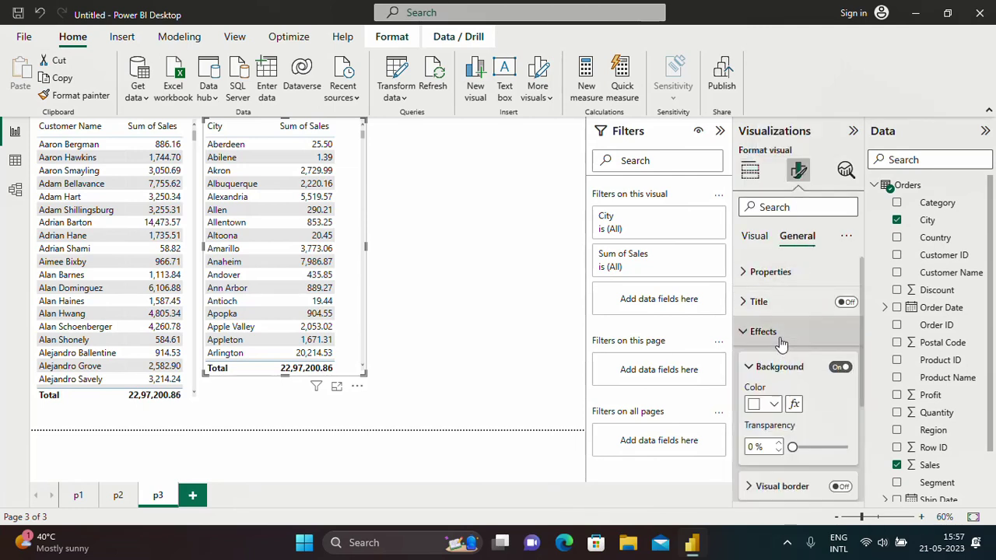
{"action": "left_click", "coordinate": [841, 487]}
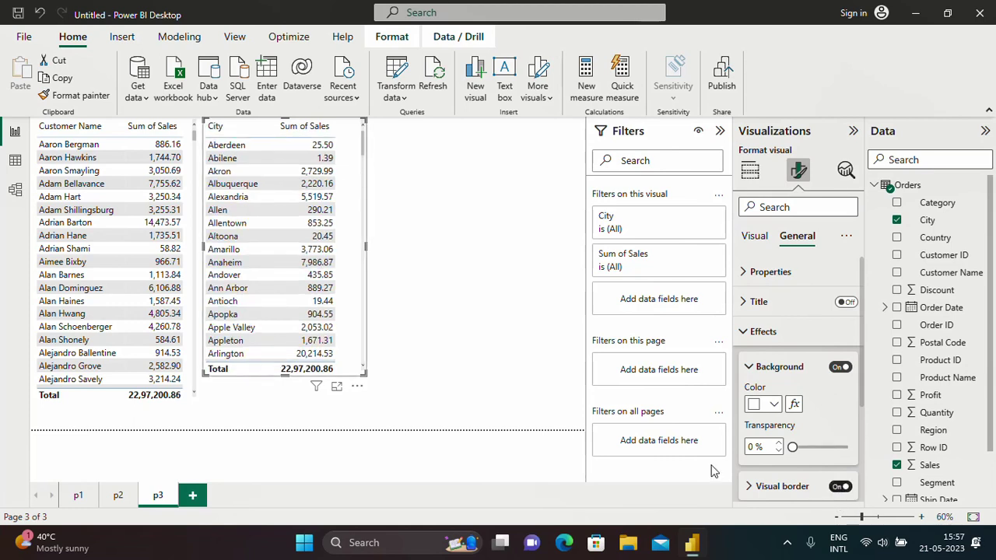
Step: Turn on the visual border for the customer sales table
{"action": "left_click", "coordinate": [190, 371]}
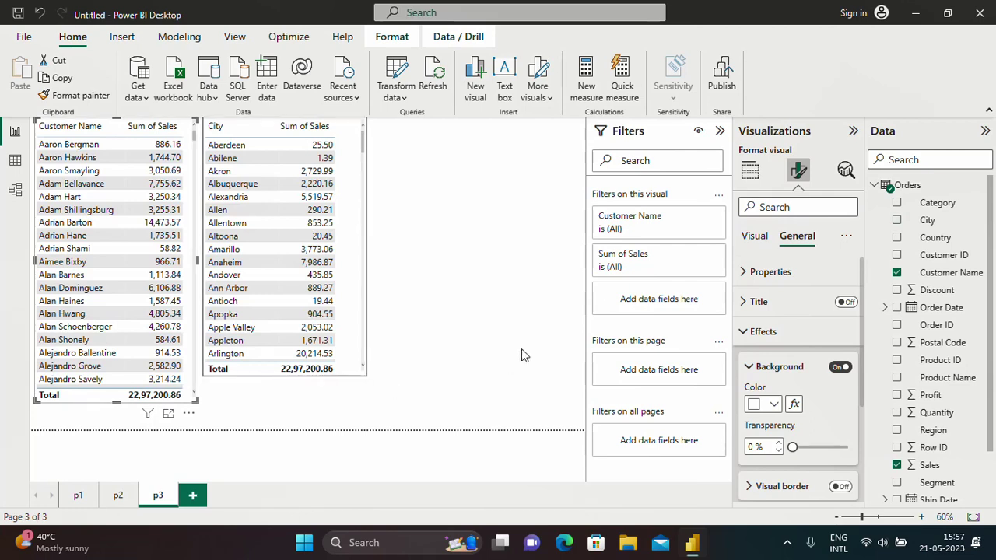
{"action": "left_click", "coordinate": [839, 487]}
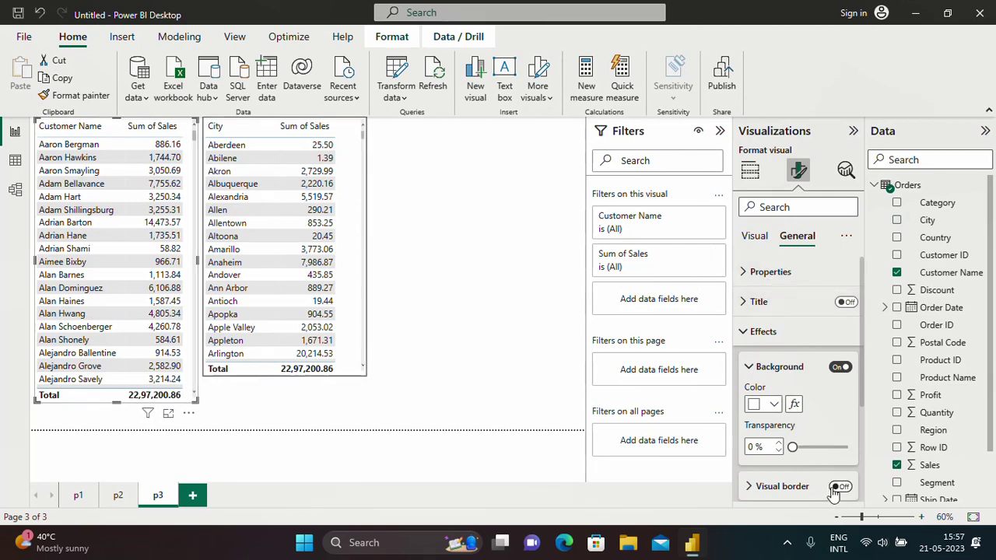
{"action": "left_click", "coordinate": [478, 296]}
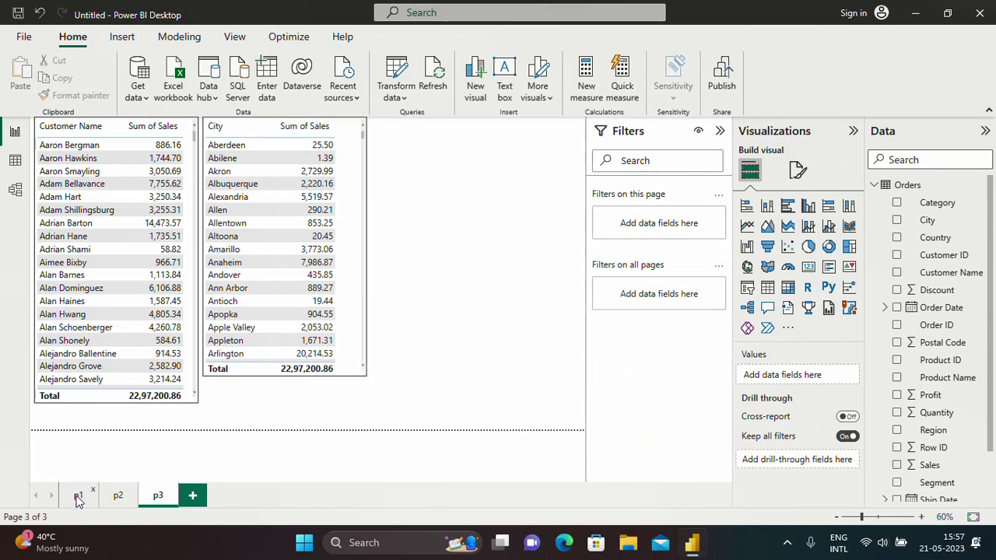
Step: Review the visuals on report pages p1, p2 and p3 in turn
{"action": "left_click", "coordinate": [77, 497]}
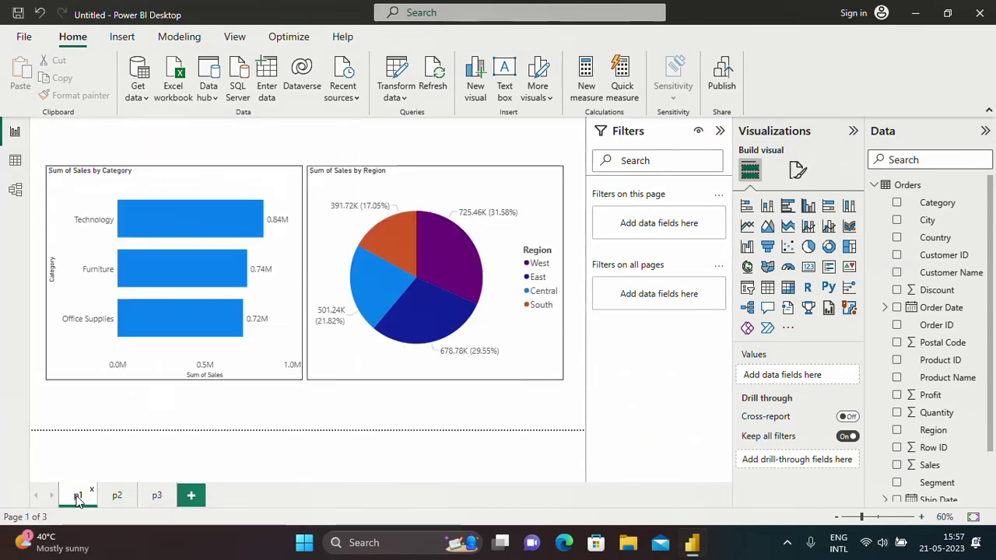
{"action": "left_click", "coordinate": [119, 499]}
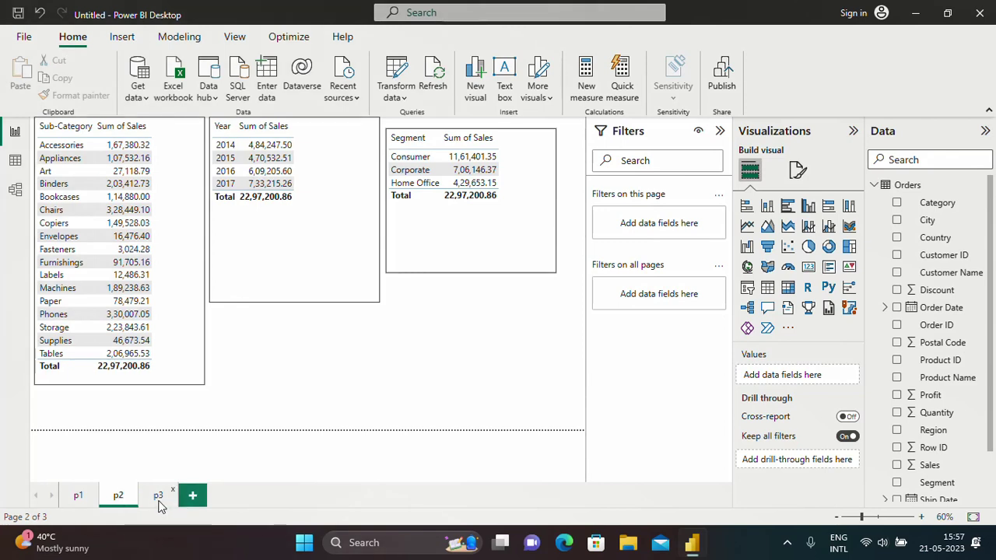
{"action": "left_click", "coordinate": [160, 502]}
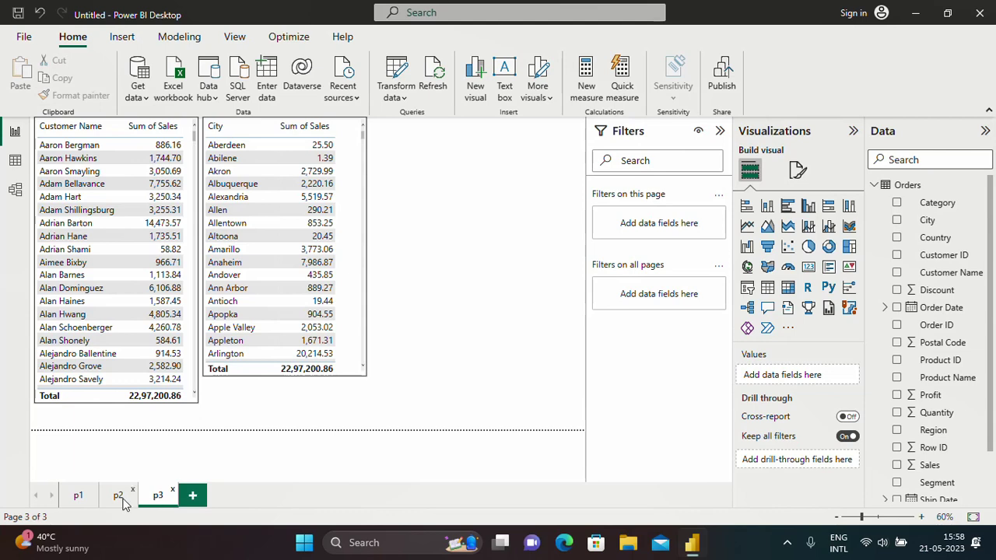
Step: Highlight the Technology bar in the category chart on page p1 and check the tables on page p2
{"action": "left_click", "coordinate": [75, 502]}
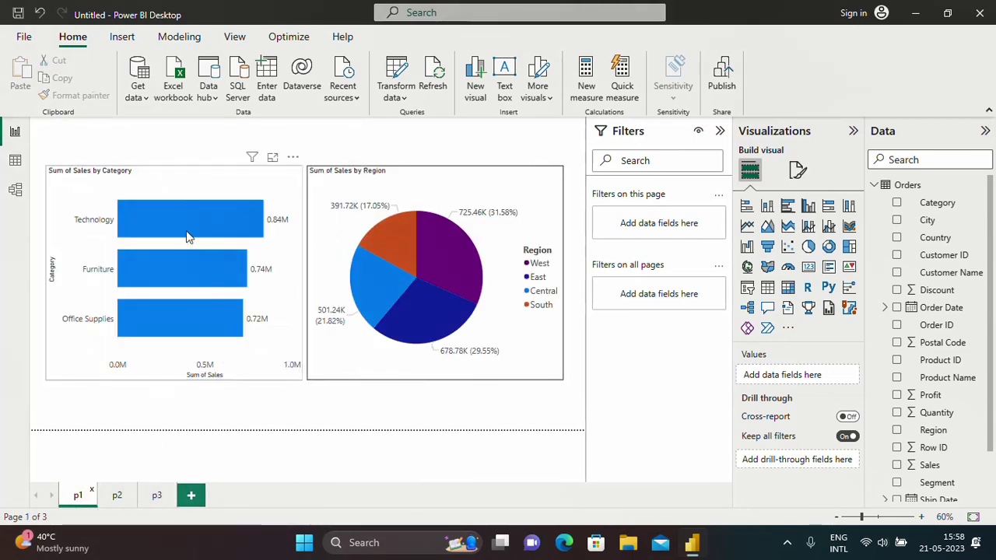
{"action": "mouse_move", "coordinate": [184, 220]}
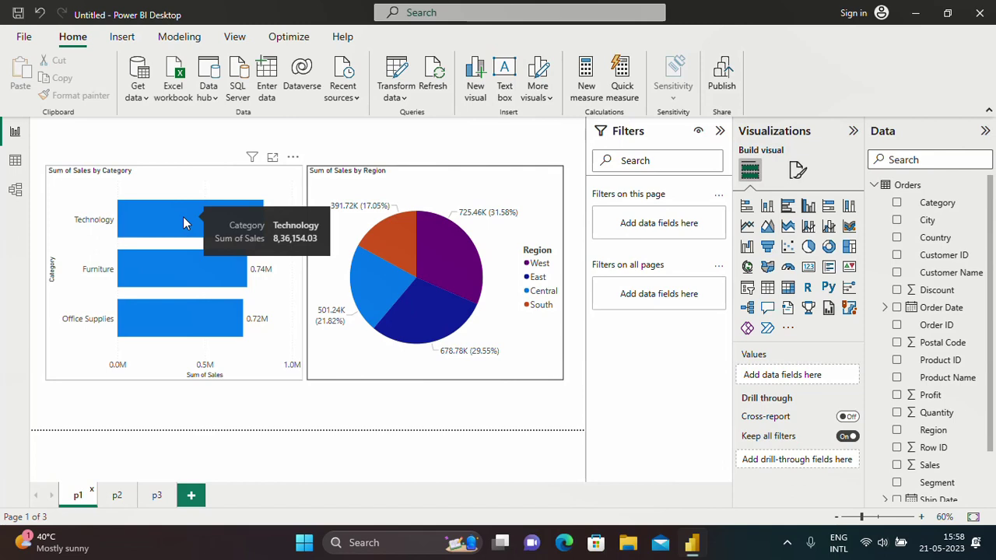
{"action": "left_click", "coordinate": [184, 220]}
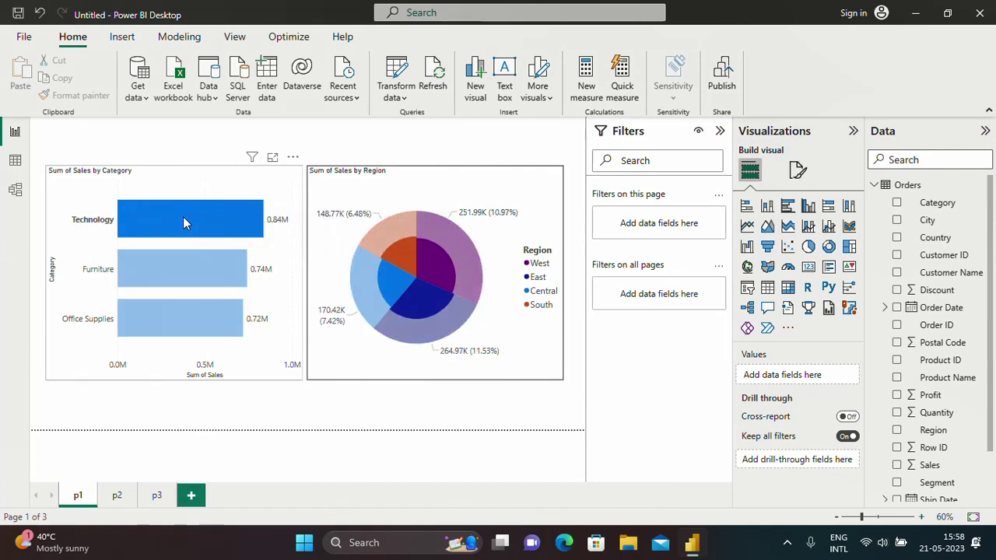
{"action": "mouse_move", "coordinate": [218, 231]}
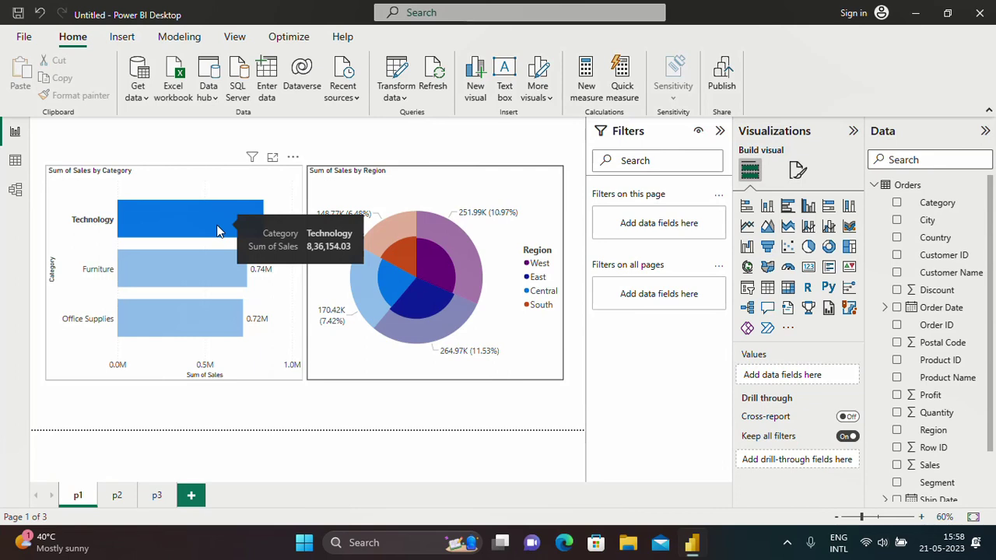
{"action": "left_click", "coordinate": [121, 497]}
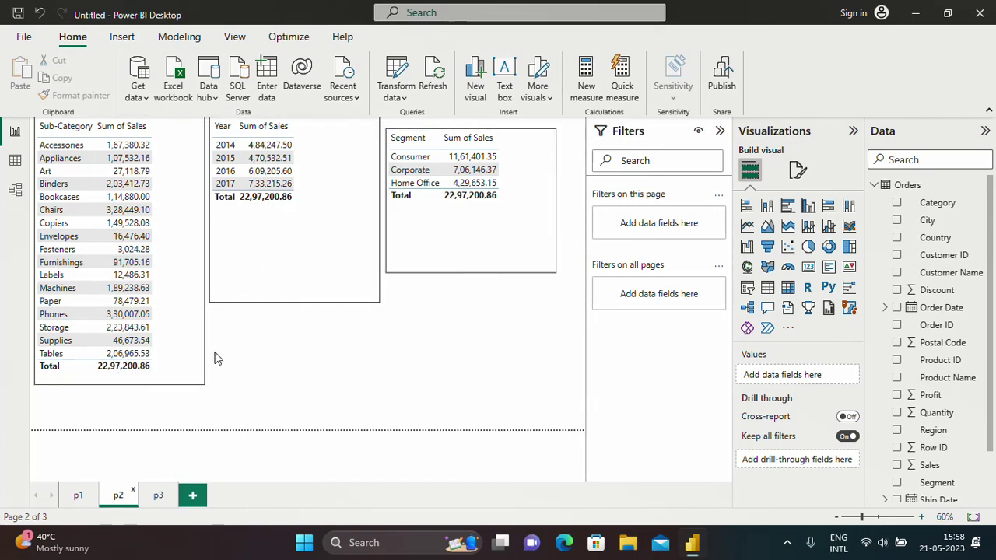
{"action": "left_click", "coordinate": [78, 502]}
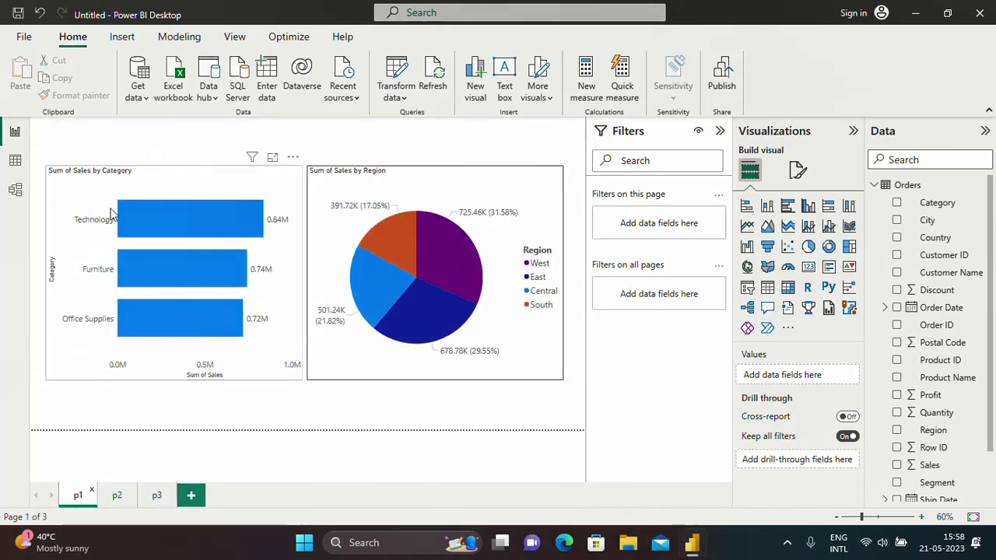
Step: Toggle the Technology highlight in the category chart on p1 and examine its effect on the region pie chart
{"action": "left_click", "coordinate": [230, 223]}
{"action": "left_click", "coordinate": [230, 223]}
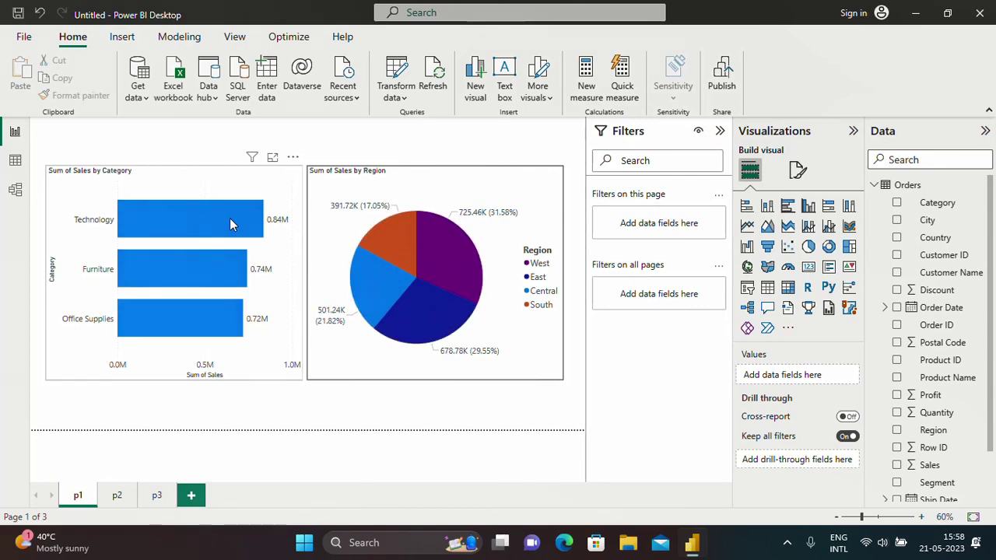
{"action": "left_click", "coordinate": [230, 223]}
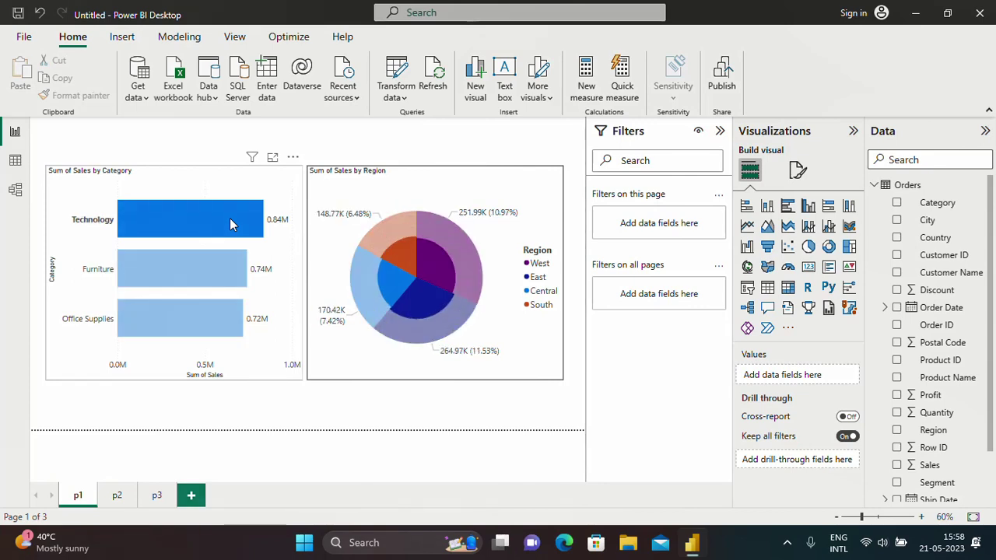
{"action": "left_click", "coordinate": [245, 234]}
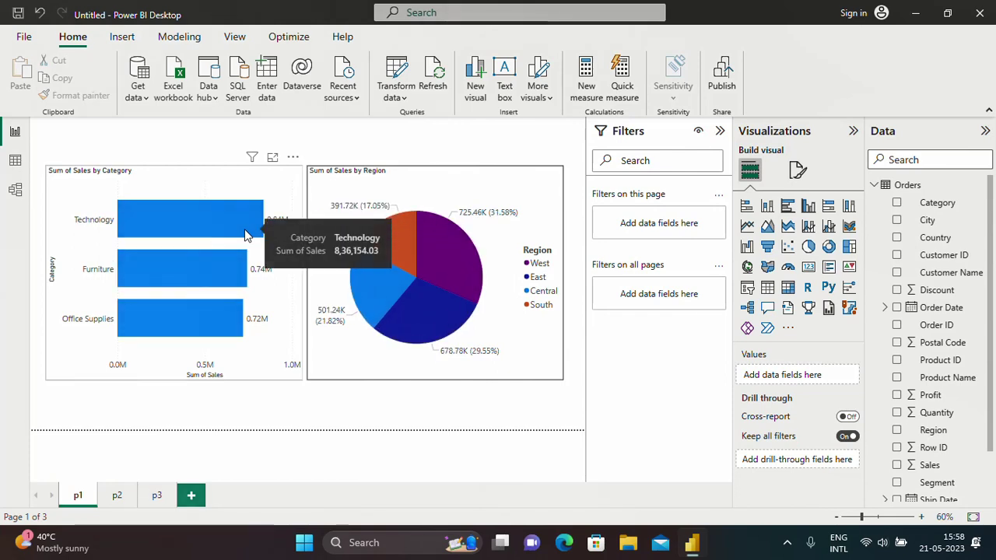
{"action": "left_click", "coordinate": [245, 233]}
{"action": "left_click", "coordinate": [245, 233]}
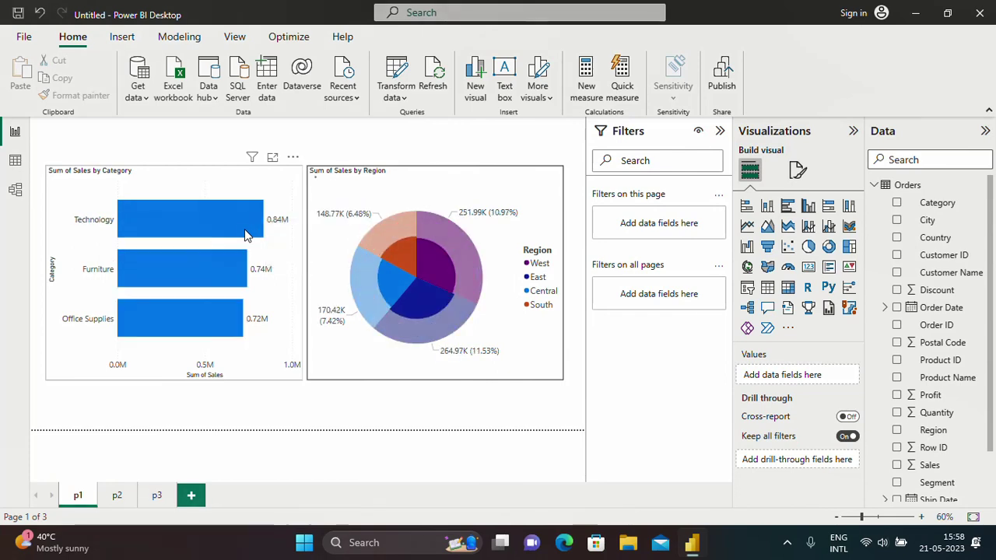
{"action": "left_click", "coordinate": [246, 235]}
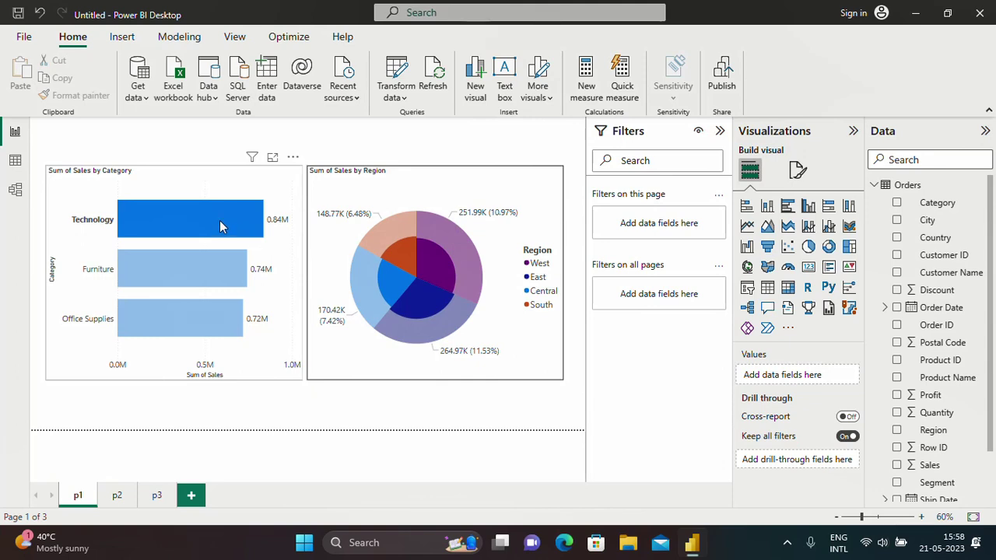
{"action": "mouse_move", "coordinate": [218, 226]}
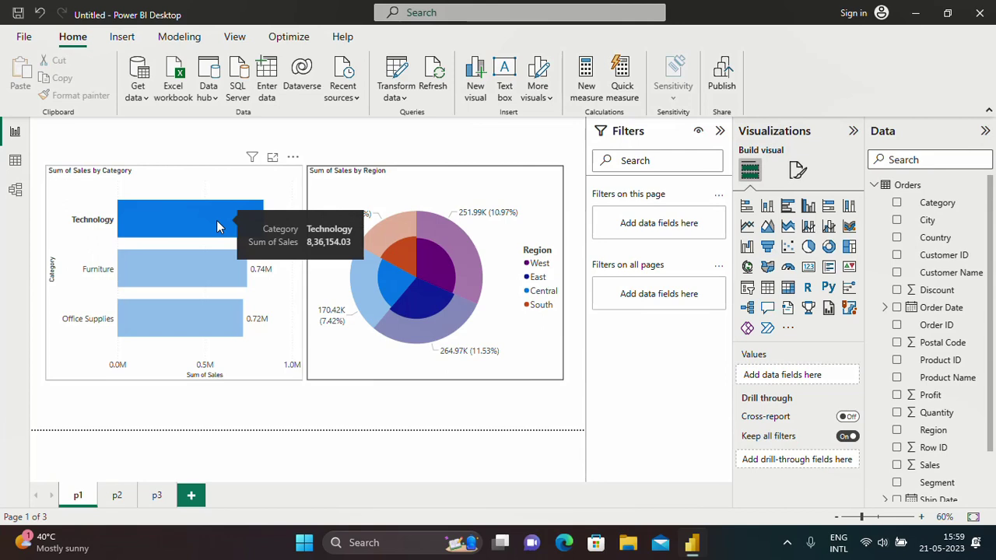
Step: Add Category as a drill-through field on page p2
{"action": "left_click", "coordinate": [120, 496]}
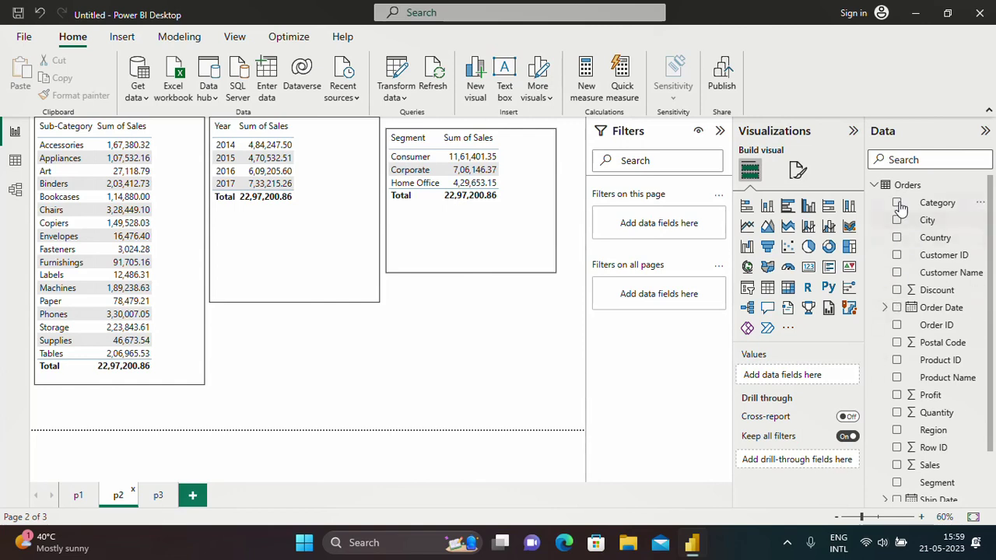
{"action": "left_click_drag", "start_coordinate": [899, 206], "coordinate": [784, 465]}
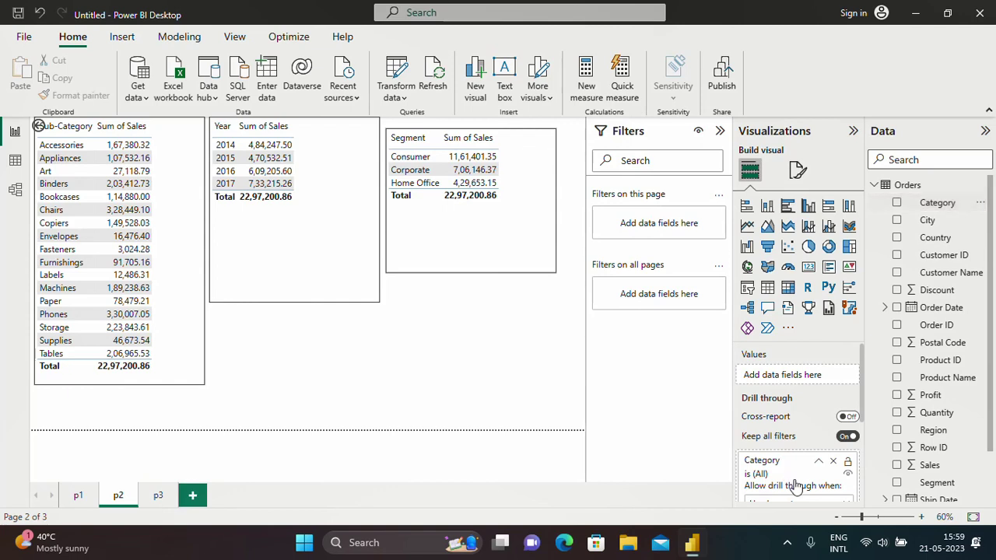
{"action": "scroll", "coordinate": [793, 479], "scroll_direction": "down", "scroll_amount": 3}
{"action": "scroll", "coordinate": [793, 459], "scroll_direction": "up", "scroll_amount": 3}
Step: Drill through from the Technology bar of the category chart on p1 to page p2
{"action": "left_click", "coordinate": [78, 498]}
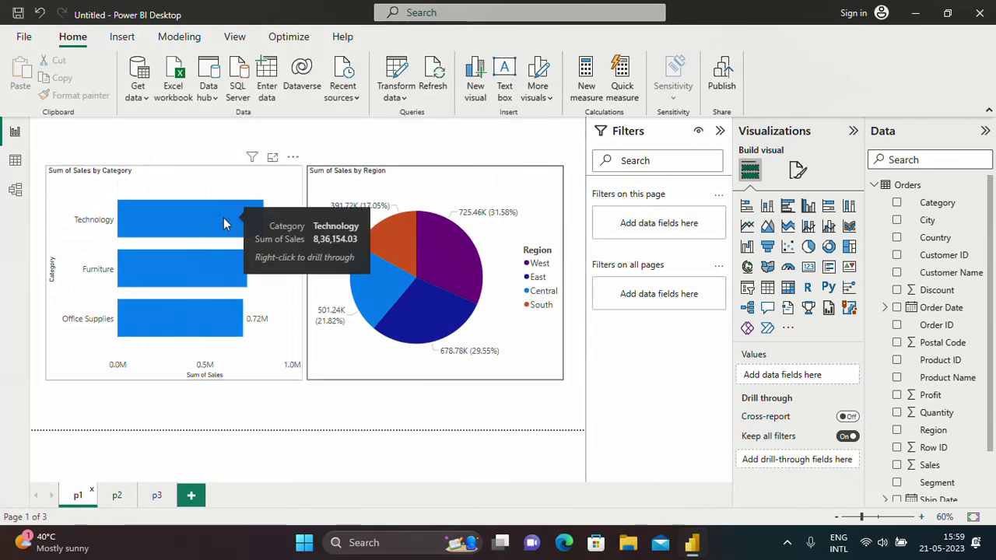
{"action": "right_click", "coordinate": [224, 218]}
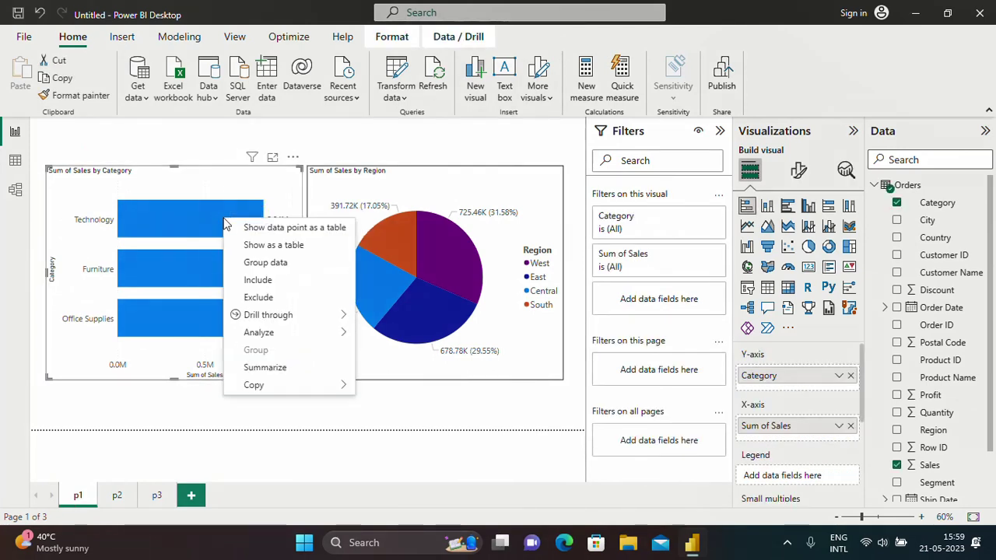
{"action": "mouse_move", "coordinate": [259, 315]}
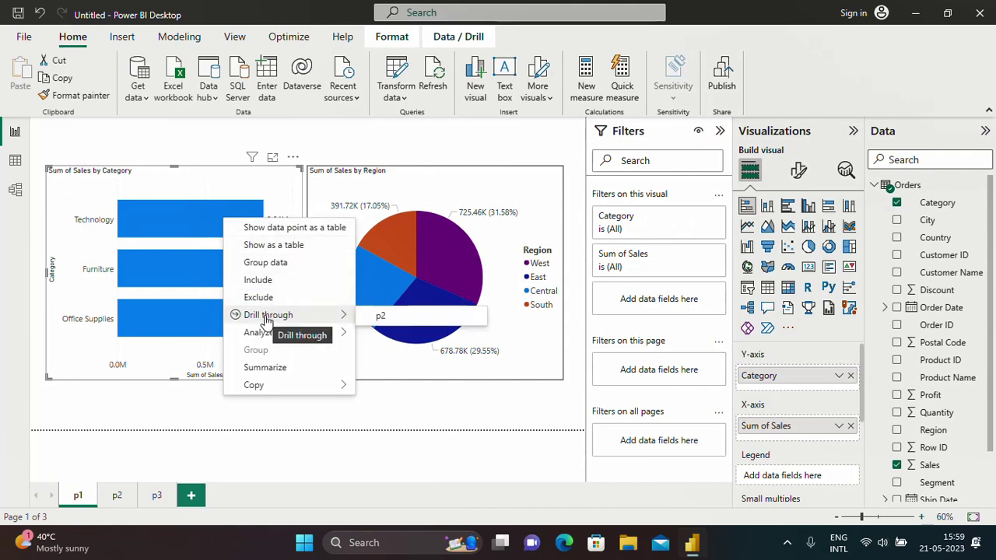
{"action": "left_click", "coordinate": [381, 318]}
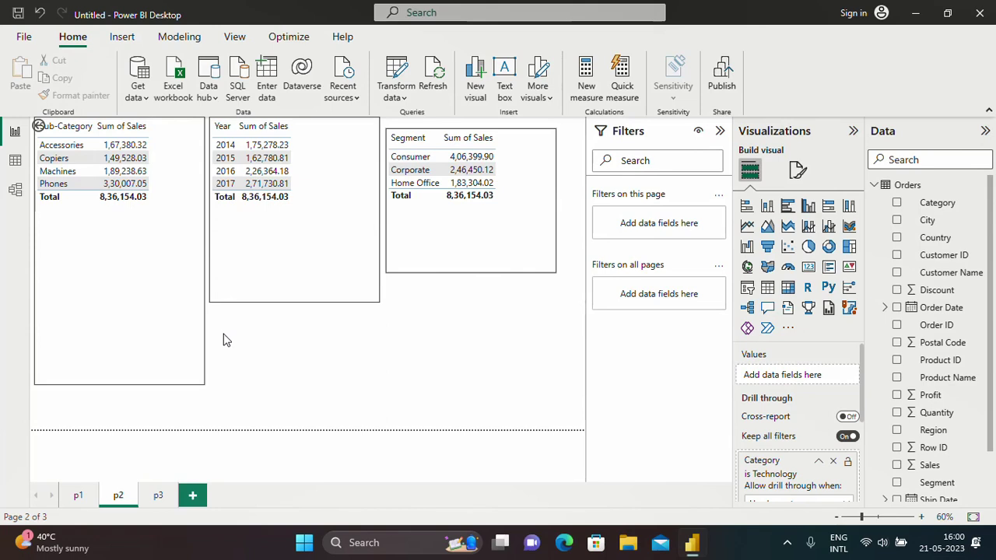
Step: Check whether the South slice of the region pie chart on p1 offers drill through, and clear the slice selection
{"action": "left_click", "coordinate": [78, 499]}
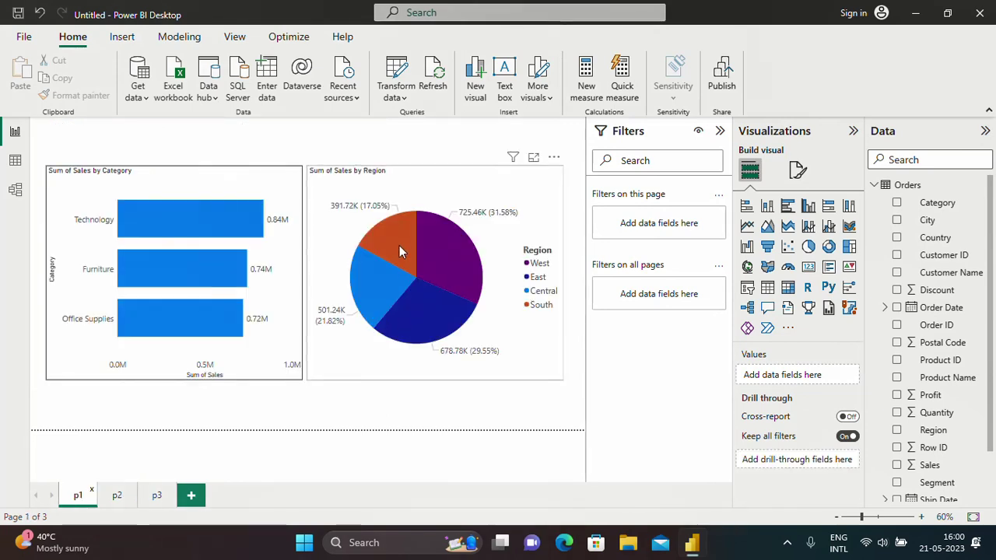
{"action": "mouse_move", "coordinate": [399, 252]}
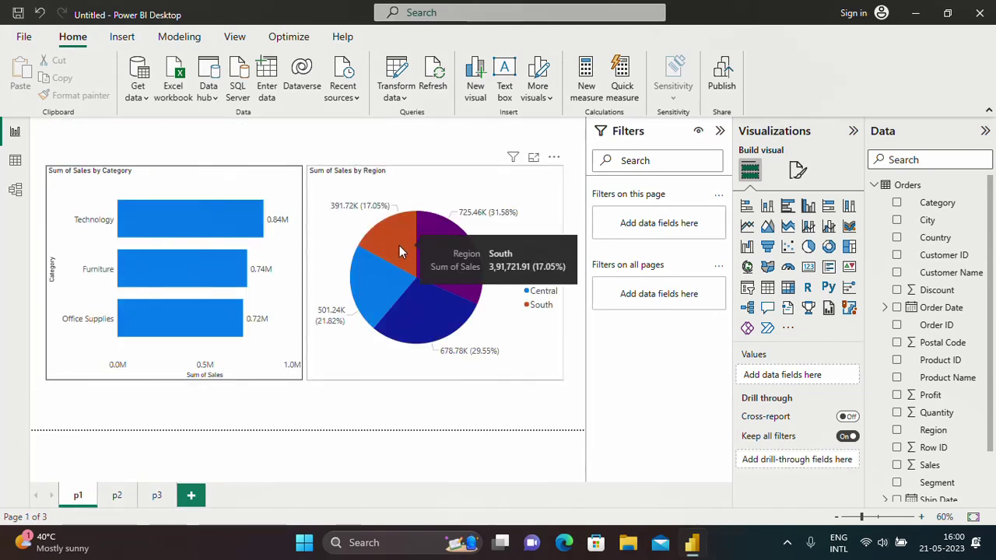
{"action": "right_click", "coordinate": [400, 251]}
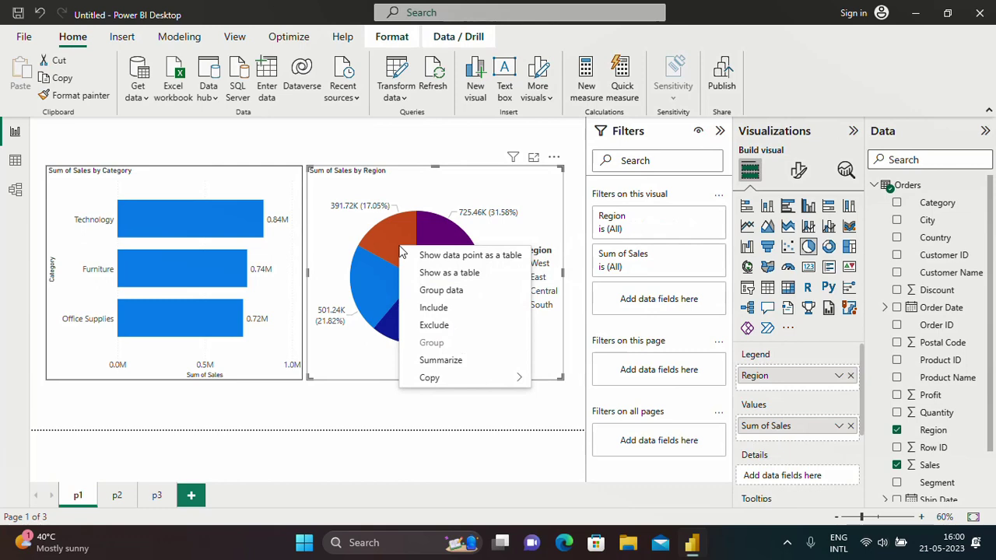
{"action": "left_click", "coordinate": [386, 246]}
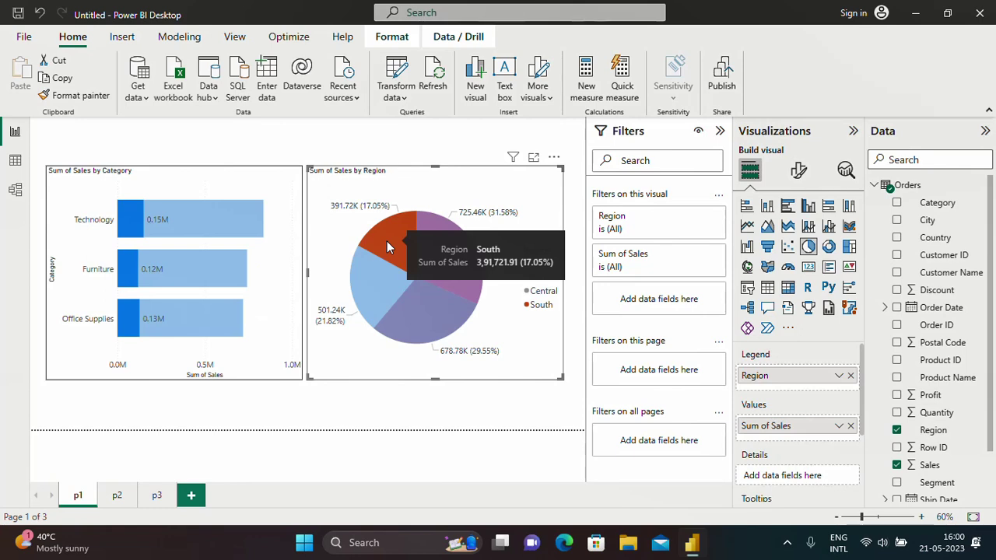
{"action": "right_click", "coordinate": [388, 247]}
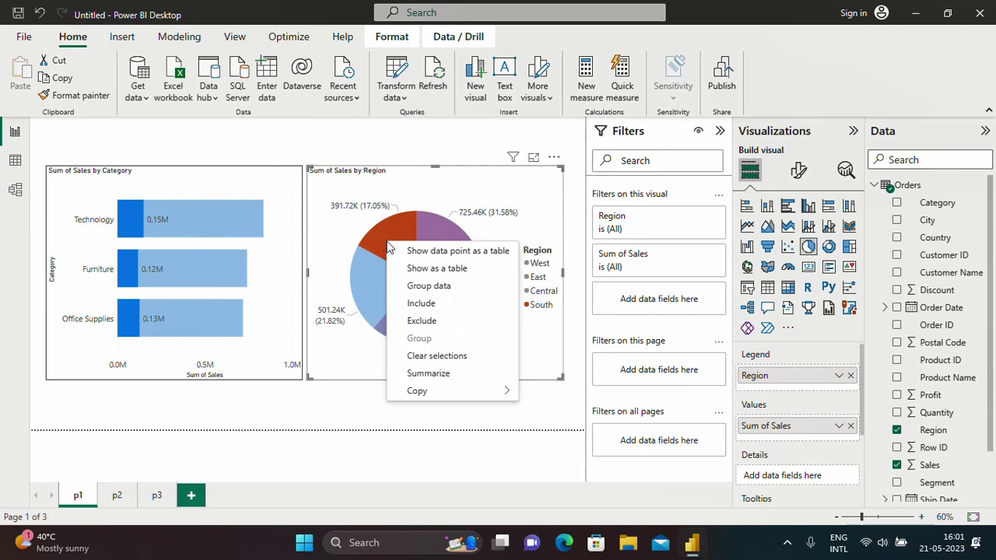
{"action": "left_click", "coordinate": [340, 408]}
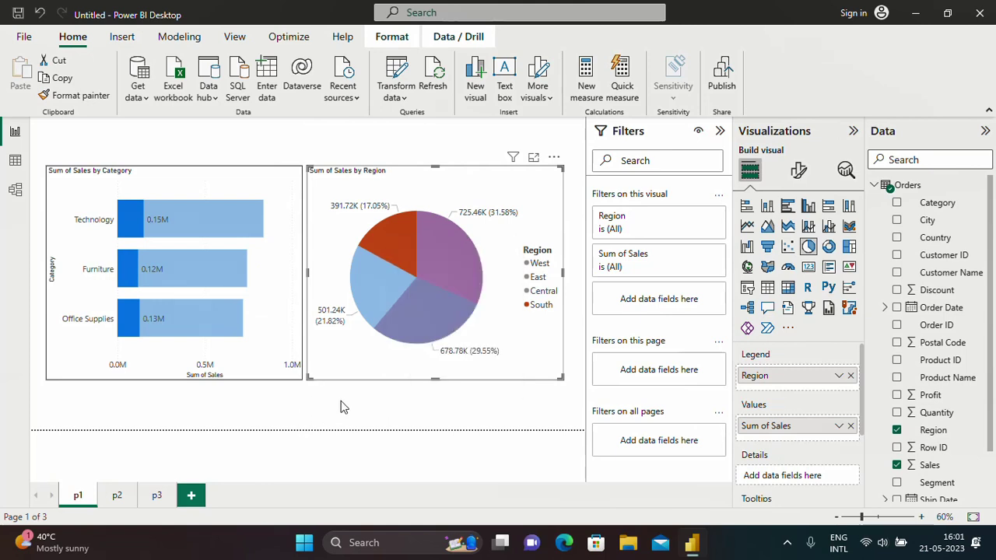
{"action": "left_click", "coordinate": [340, 402]}
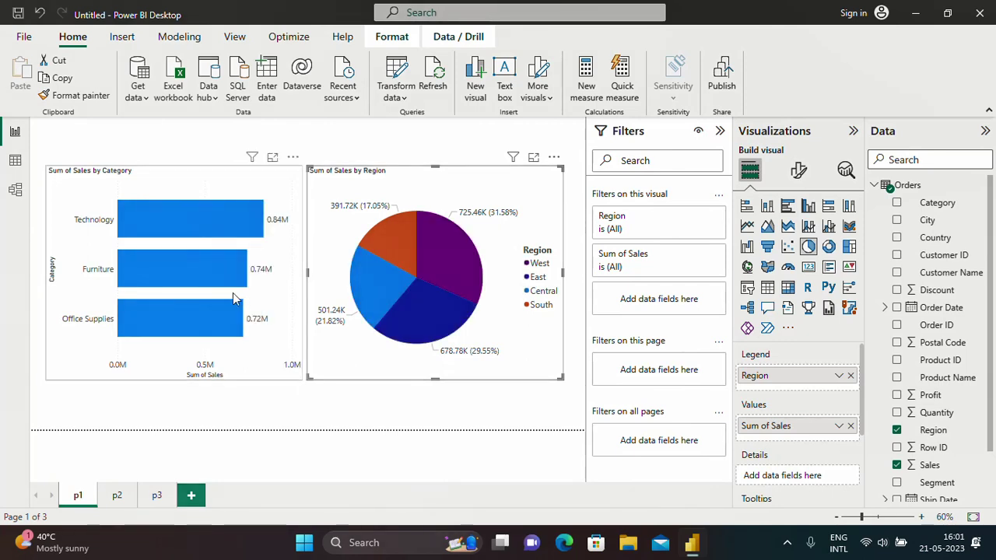
Step: Drill through from the Furniture bar of the category chart on p1 to page p2
{"action": "mouse_move", "coordinate": [216, 276]}
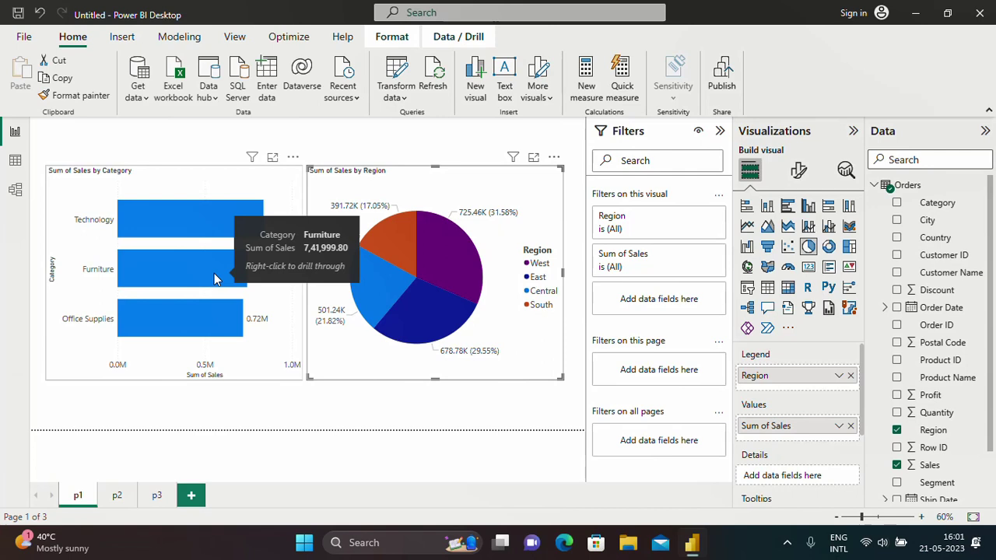
{"action": "right_click", "coordinate": [215, 275]}
{"action": "mouse_move", "coordinate": [261, 374]}
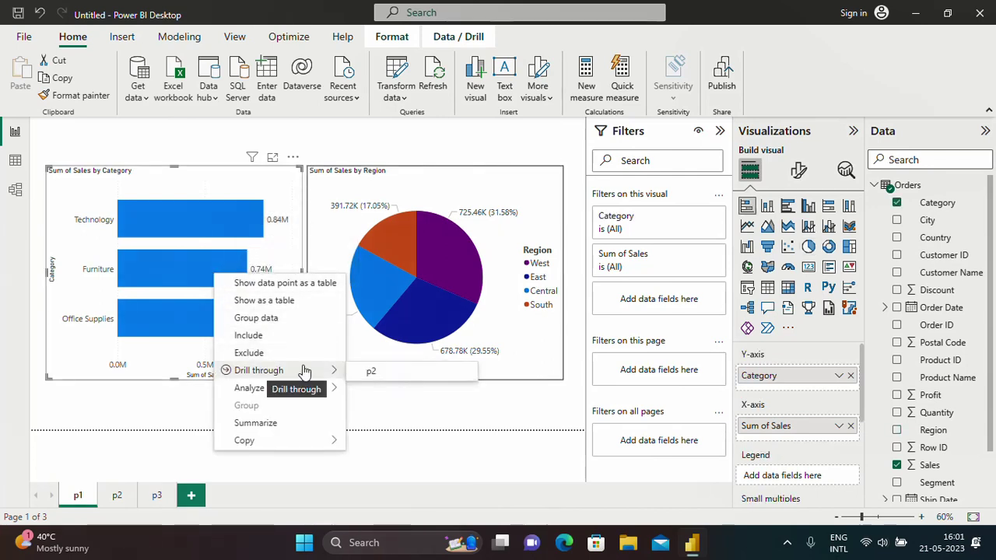
{"action": "left_click", "coordinate": [361, 373]}
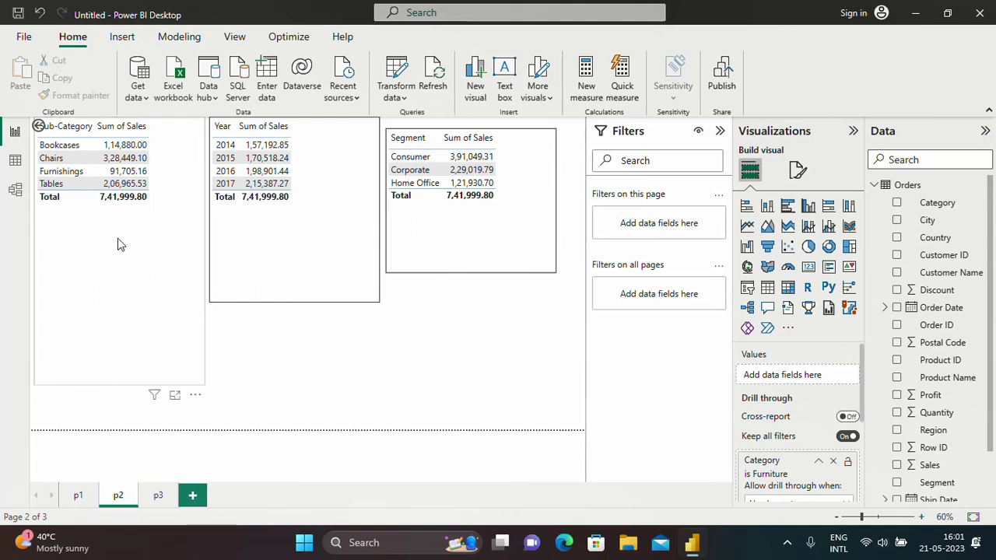
Step: Compare the charts on page p1 with the drilled-through tables on p2 and the tables on p3, returning to p1
{"action": "left_click", "coordinate": [79, 496]}
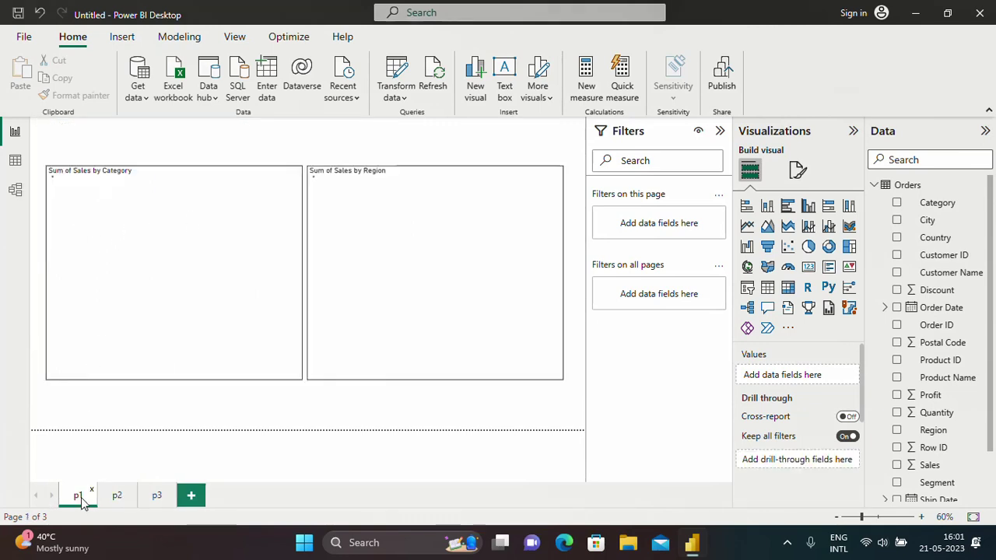
{"action": "mouse_move", "coordinate": [194, 277]}
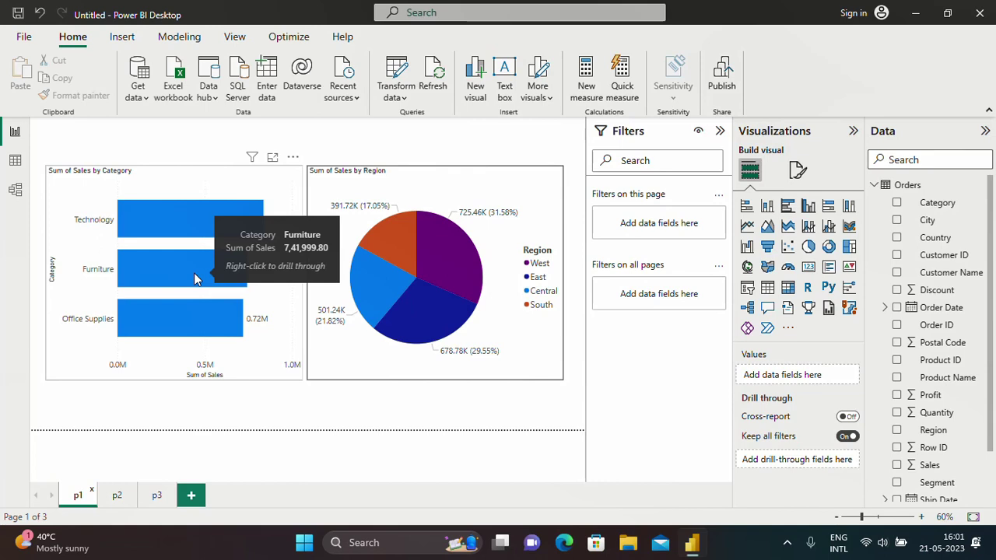
{"action": "left_click", "coordinate": [118, 497]}
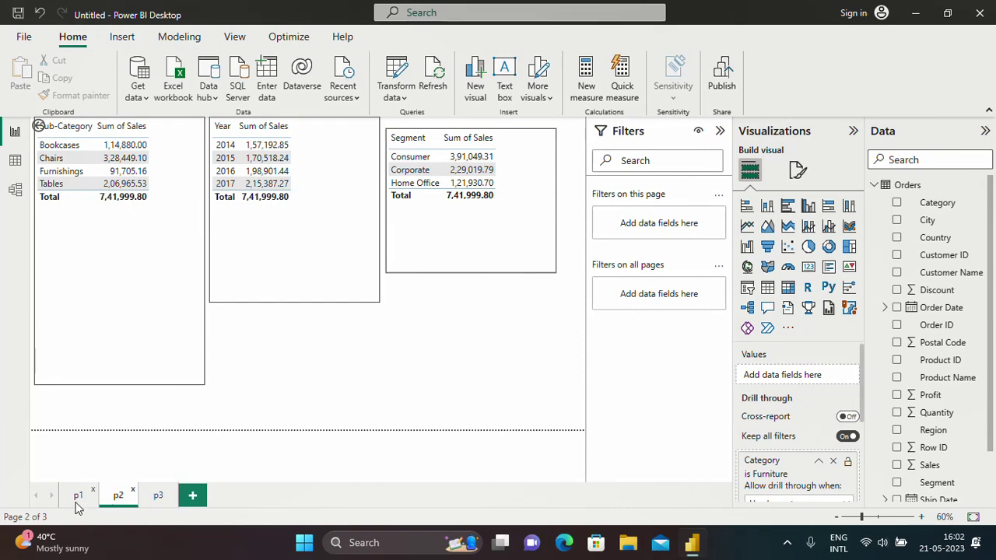
{"action": "left_click", "coordinate": [78, 499]}
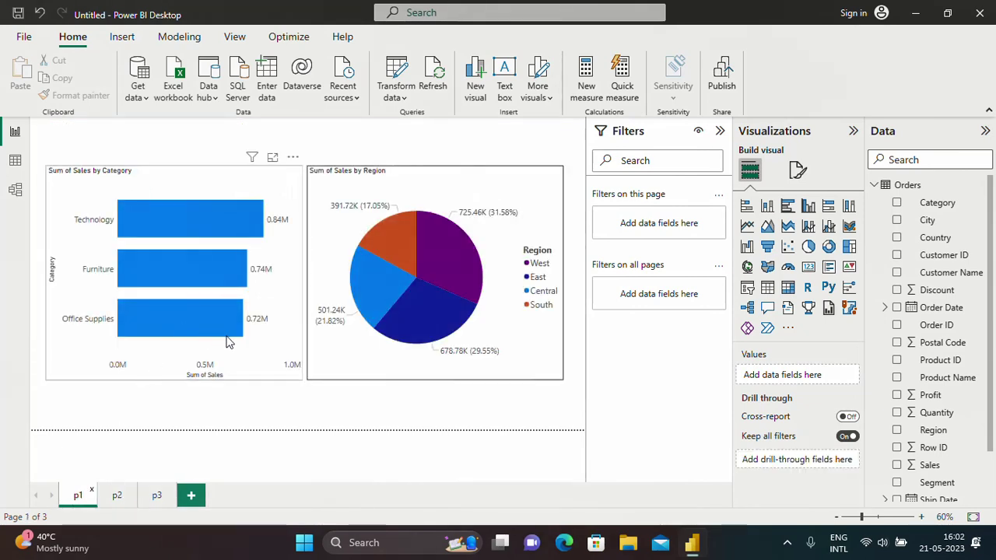
{"action": "mouse_move", "coordinate": [437, 295]}
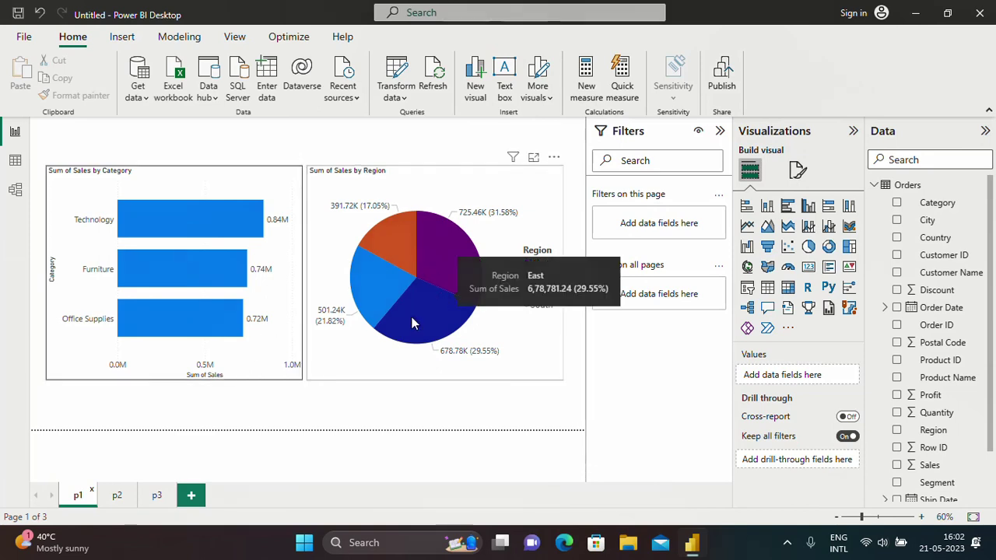
{"action": "left_click", "coordinate": [157, 497]}
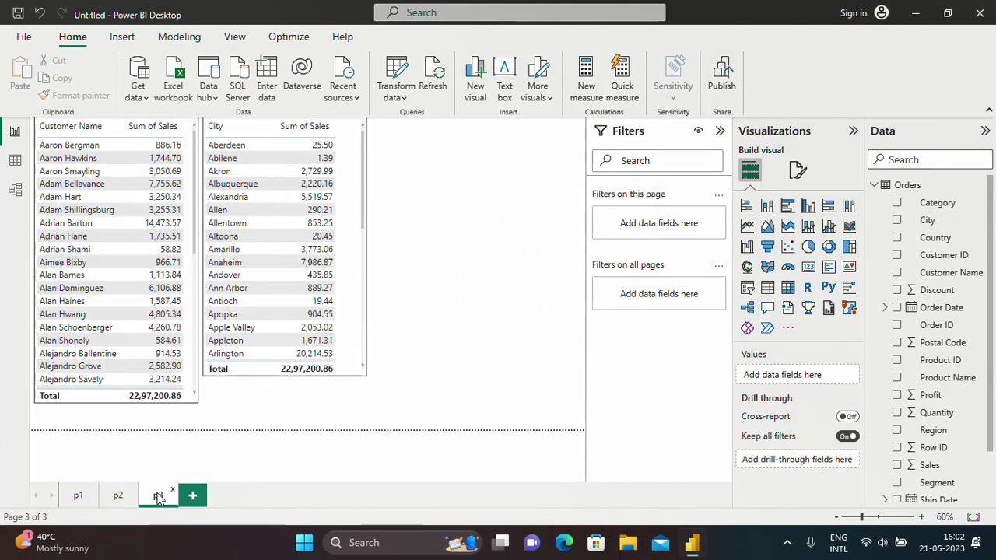
{"action": "left_click", "coordinate": [79, 498]}
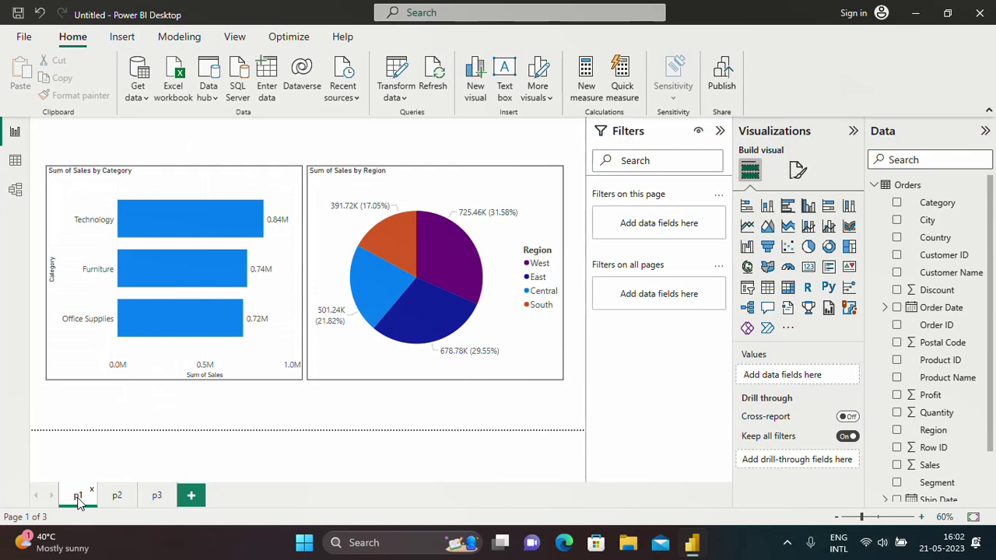
Step: Compare the customer and city sales tables on page p3 with the South slice of the region pie chart on p1
{"action": "left_click", "coordinate": [157, 496]}
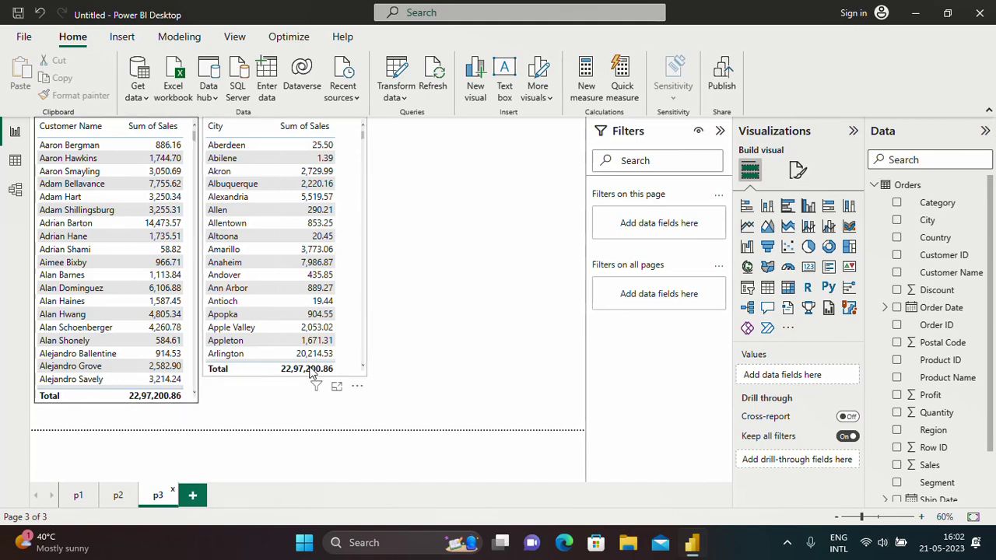
{"action": "left_click", "coordinate": [78, 498]}
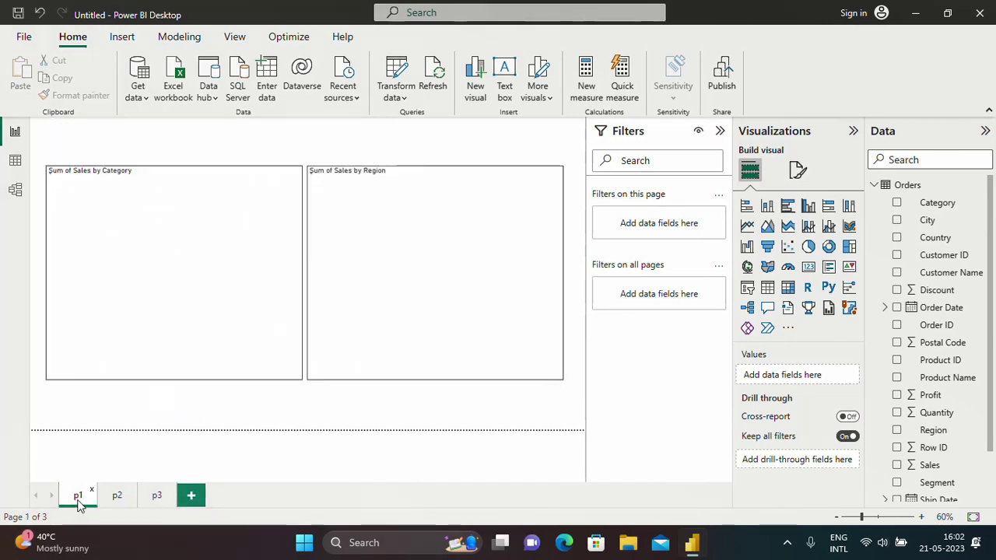
{"action": "mouse_move", "coordinate": [393, 245]}
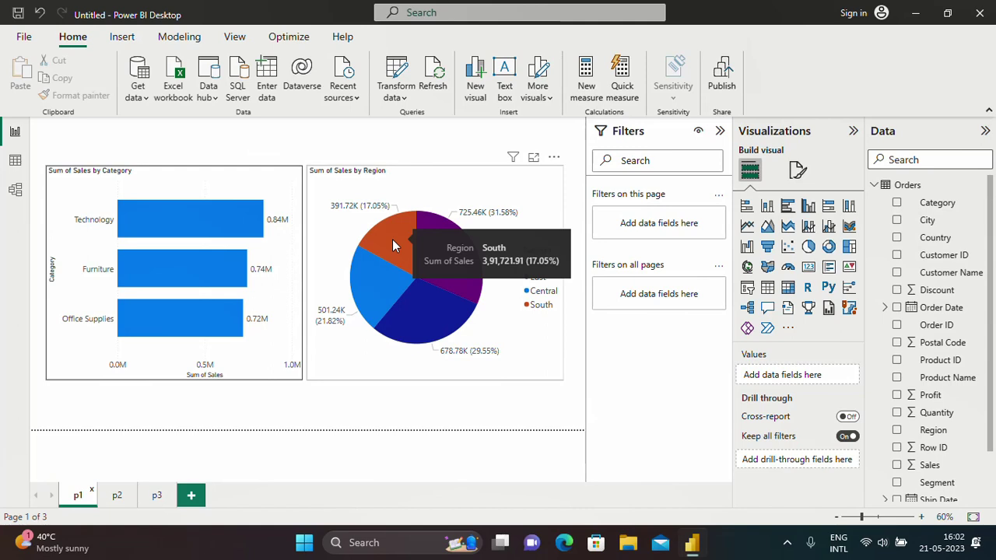
Step: Add the Region field as the drill-through field of page p3 and review its drill-through settings
{"action": "left_click", "coordinate": [157, 502]}
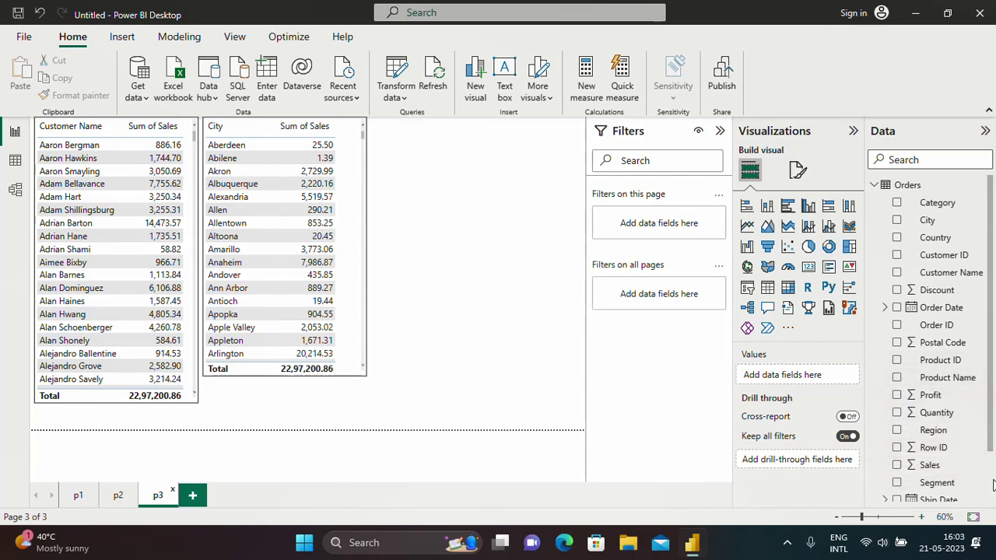
{"action": "scroll", "coordinate": [910, 397], "scroll_direction": "down", "scroll_amount": 2}
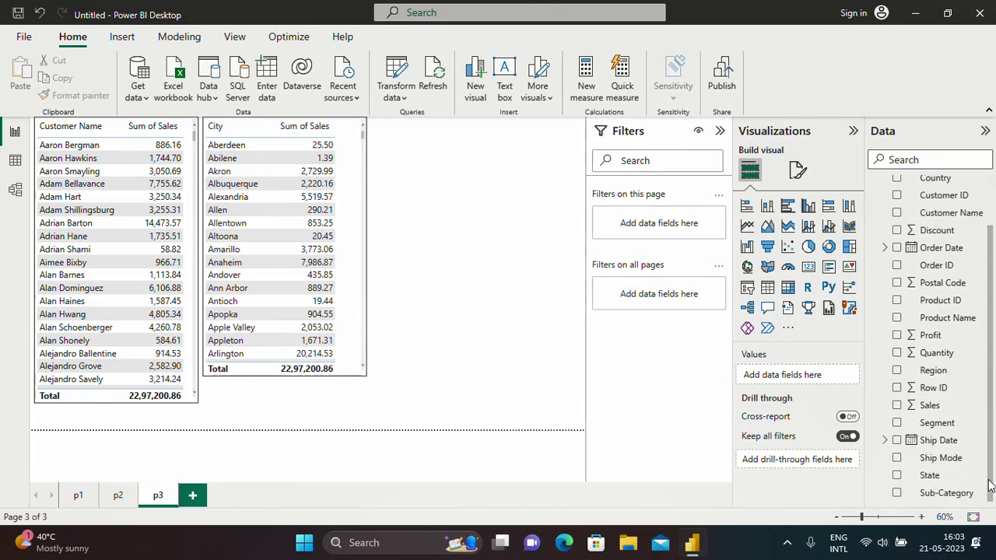
{"action": "left_click_drag", "start_coordinate": [899, 372], "coordinate": [785, 461]}
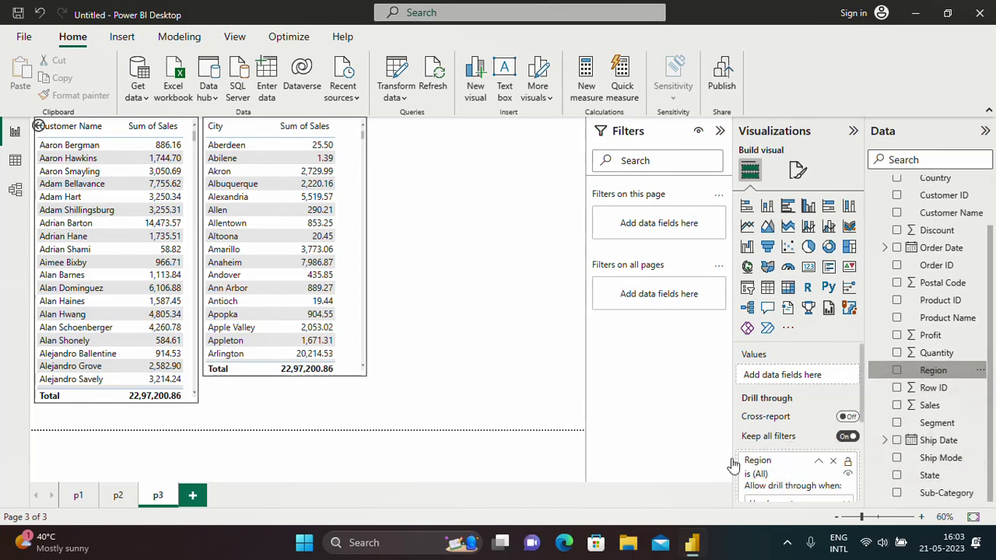
{"action": "scroll", "coordinate": [790, 480], "scroll_direction": "down", "scroll_amount": 4}
{"action": "scroll", "coordinate": [790, 482], "scroll_direction": "up", "scroll_amount": 3}
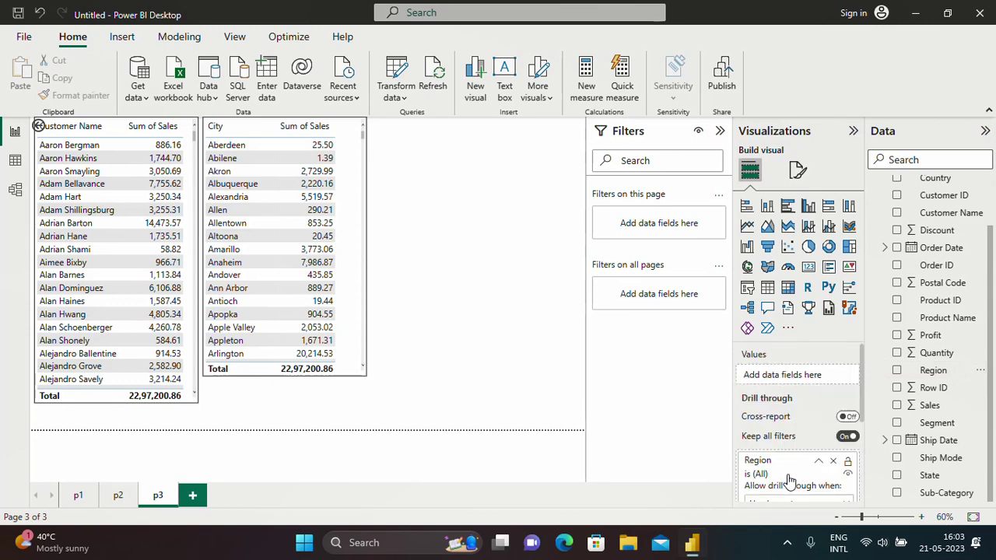
{"action": "scroll", "coordinate": [787, 478], "scroll_direction": "down", "scroll_amount": 4}
{"action": "scroll", "coordinate": [848, 502], "scroll_direction": "up", "scroll_amount": 4}
Step: Drill through from the South slice of the region pie chart on p1 to page p3
{"action": "left_click", "coordinate": [78, 502]}
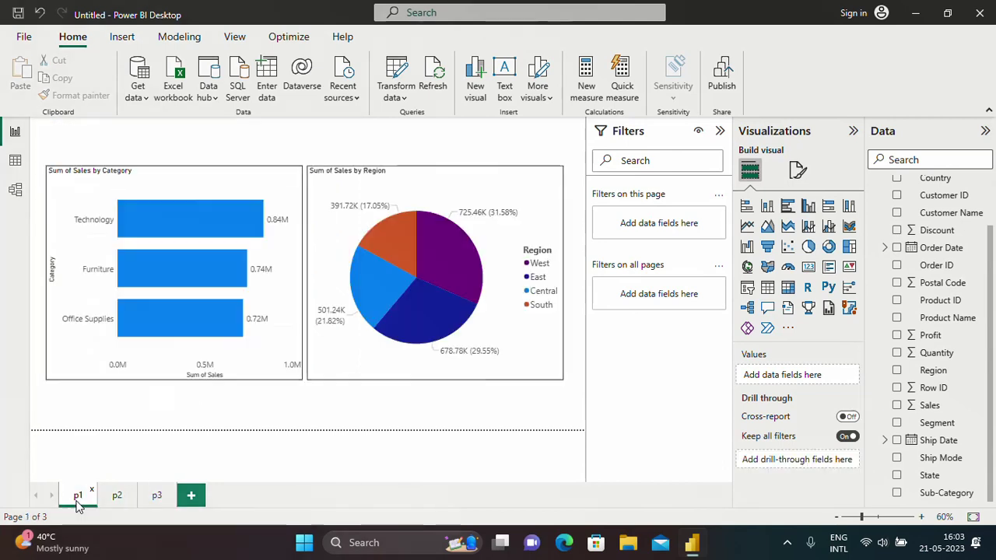
{"action": "left_click", "coordinate": [403, 245]}
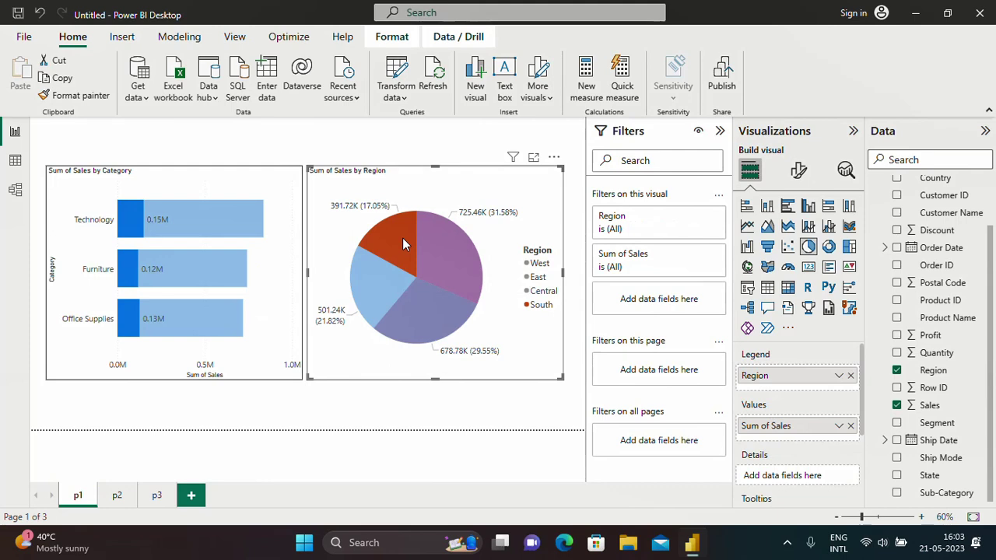
{"action": "right_click", "coordinate": [402, 238]}
{"action": "mouse_move", "coordinate": [445, 335]}
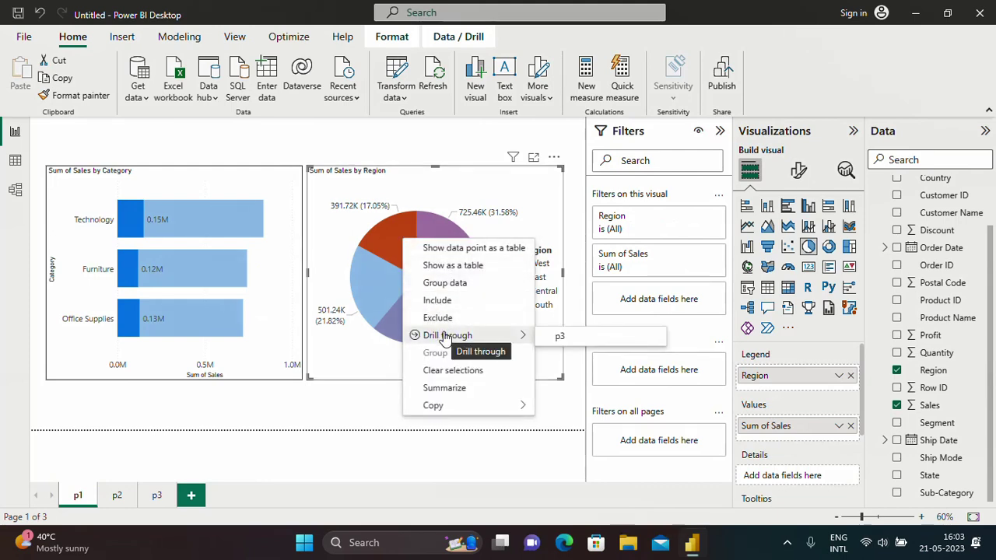
{"action": "left_click", "coordinate": [562, 340]}
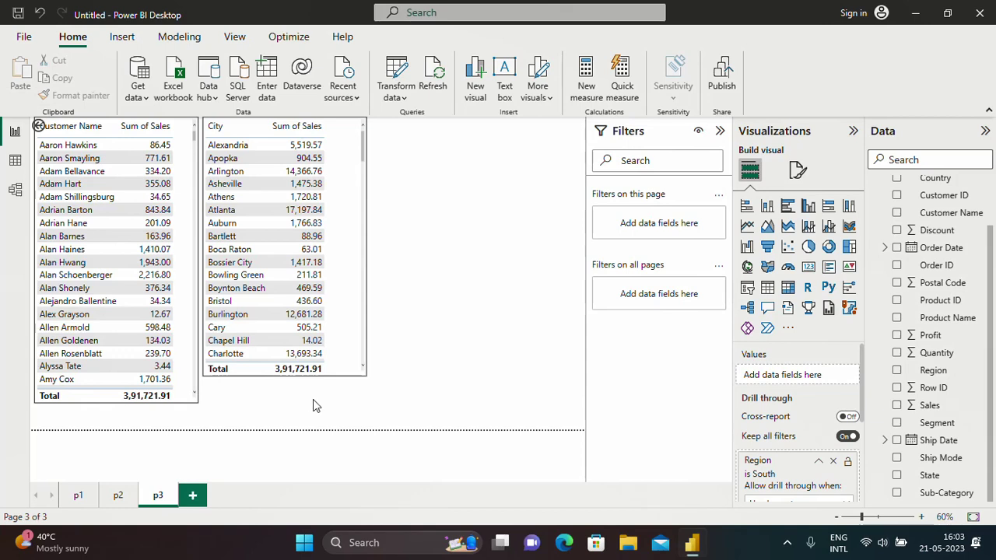
Step: Drill through from the West slice of the region pie chart on p1 to page p3, and return to p1
{"action": "left_click", "coordinate": [79, 496]}
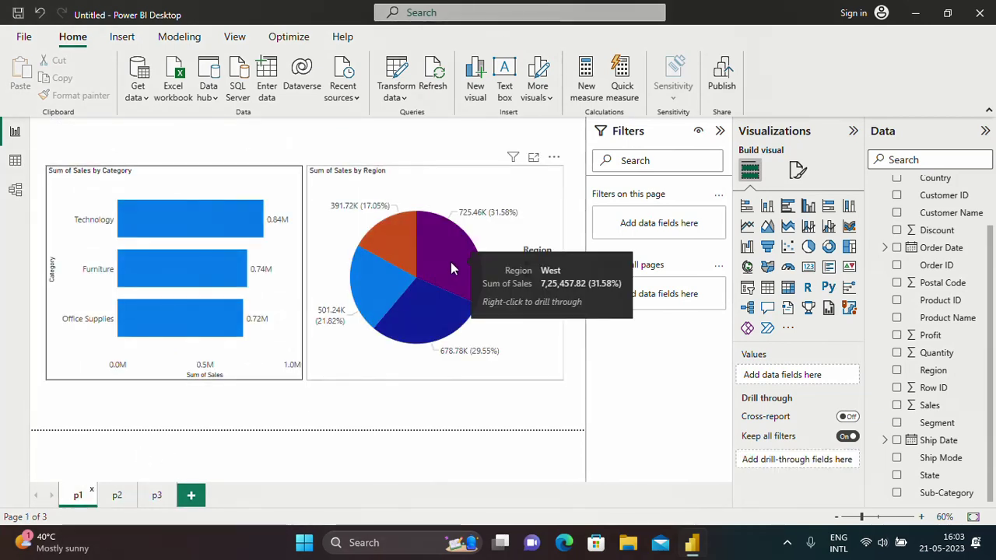
{"action": "left_click", "coordinate": [451, 265]}
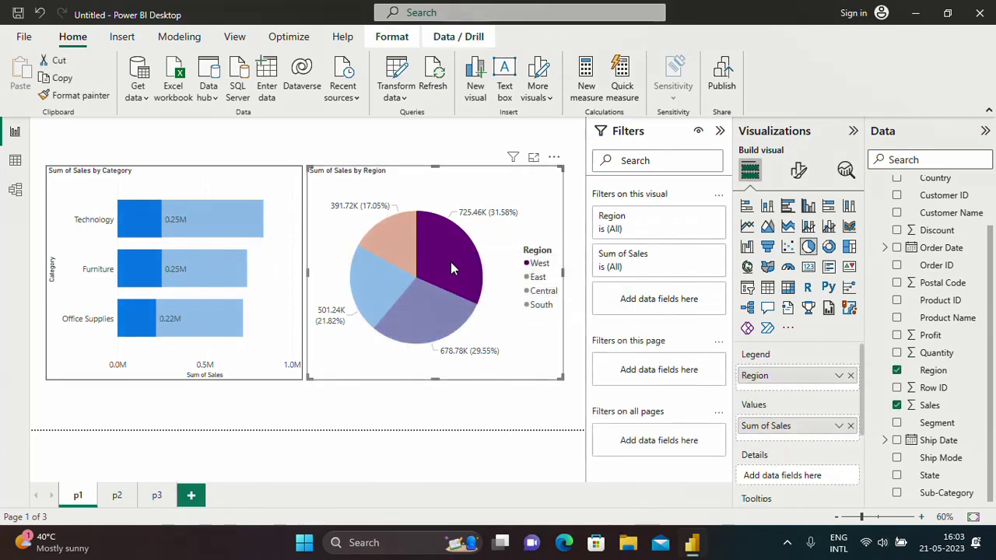
{"action": "right_click", "coordinate": [451, 268]}
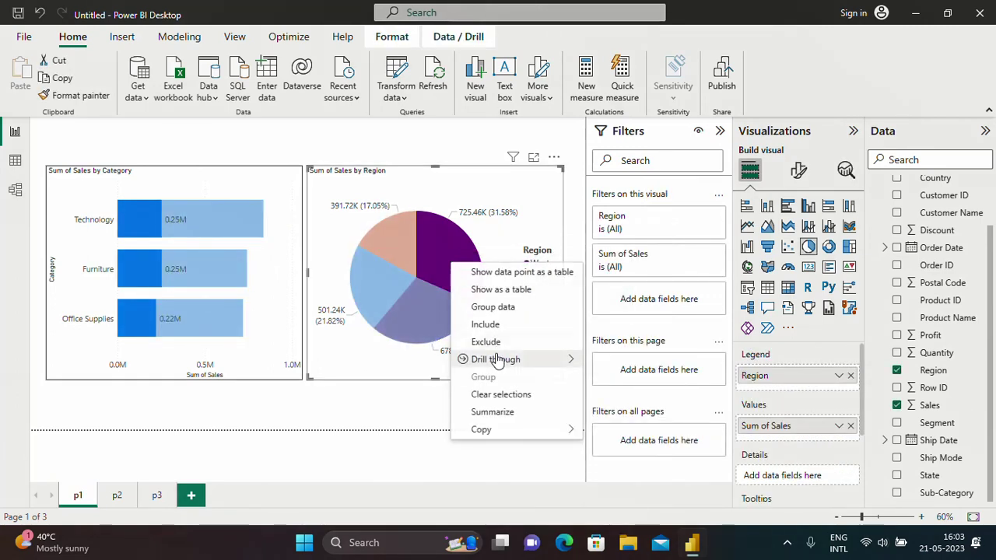
{"action": "mouse_move", "coordinate": [551, 358]}
{"action": "left_click", "coordinate": [597, 363]}
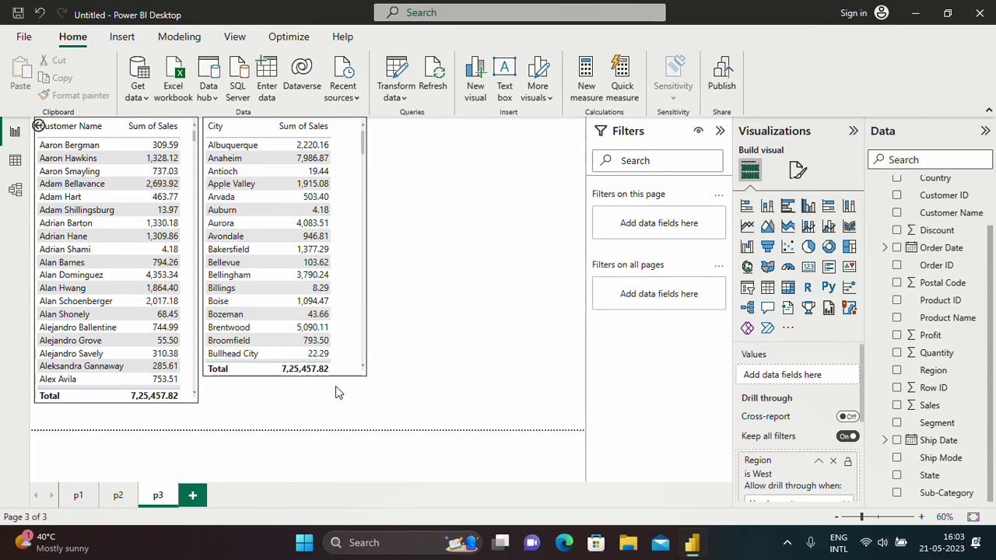
{"action": "left_click", "coordinate": [78, 496]}
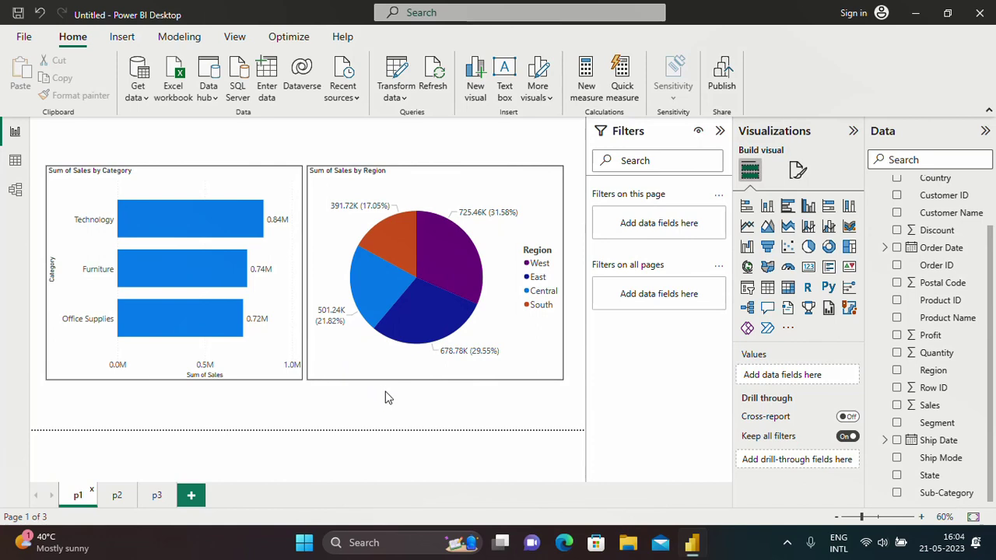
{"action": "left_click", "coordinate": [788, 548]}
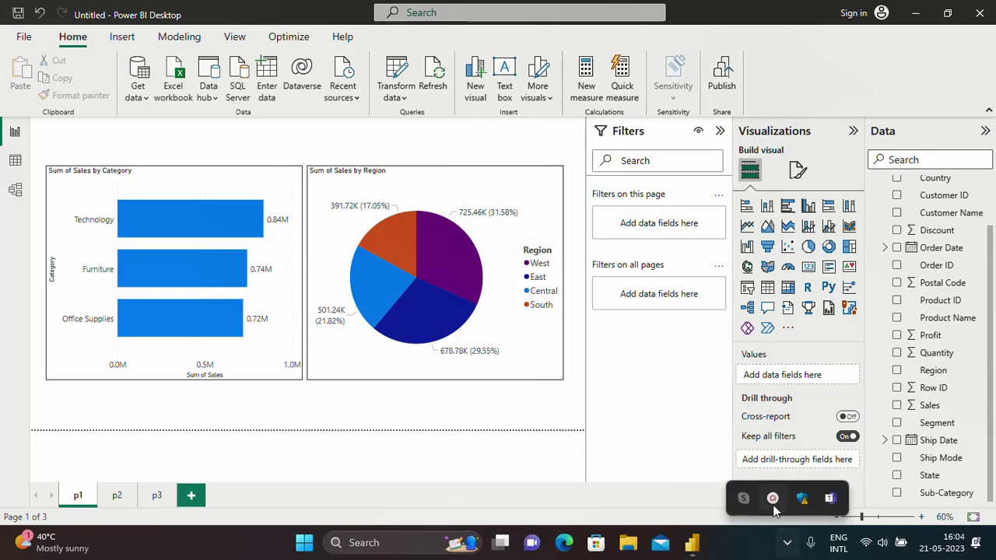
{"action": "left_click", "coordinate": [773, 500]}
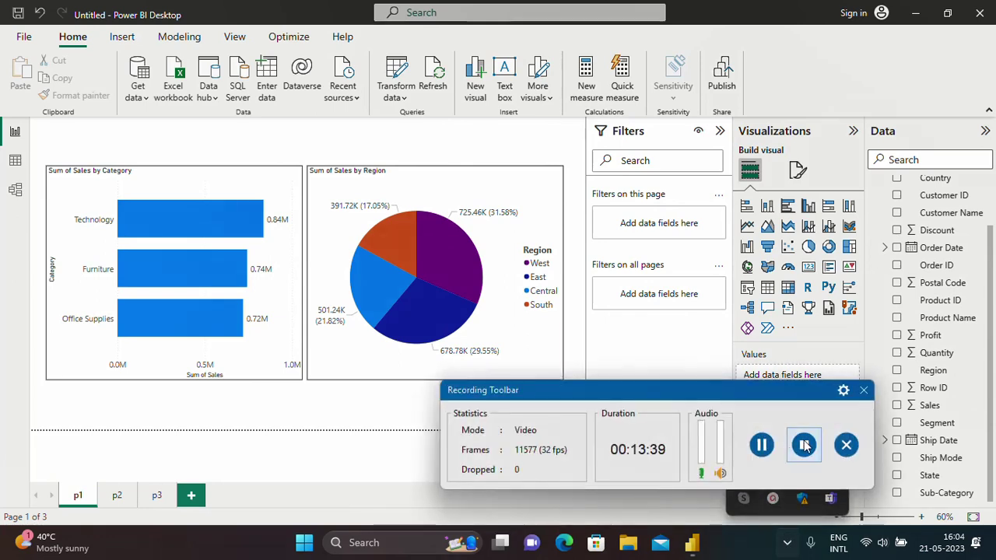